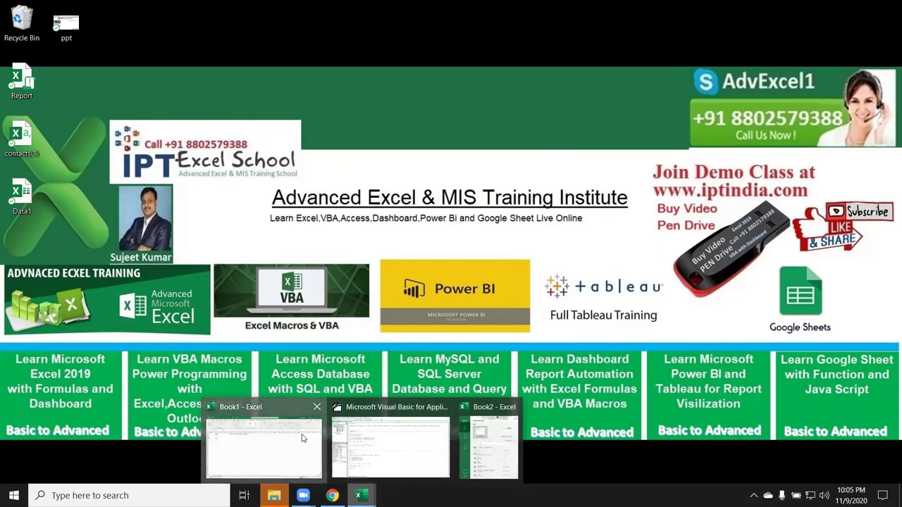
Bring the Book1 - Excel window to the front from its taskbar preview.
left_click(304, 438)
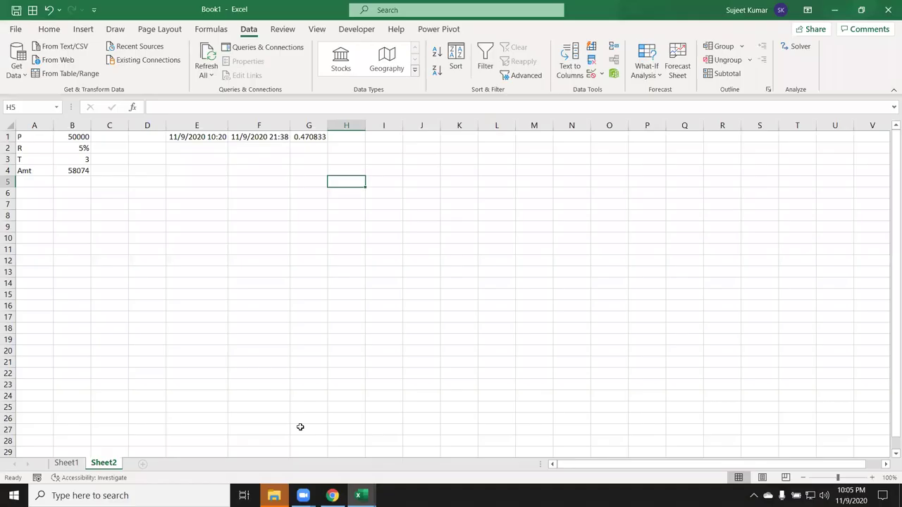
Add a blank Sheet3 to Book1 with the New Sheet (+) button.
left_click(142, 465)
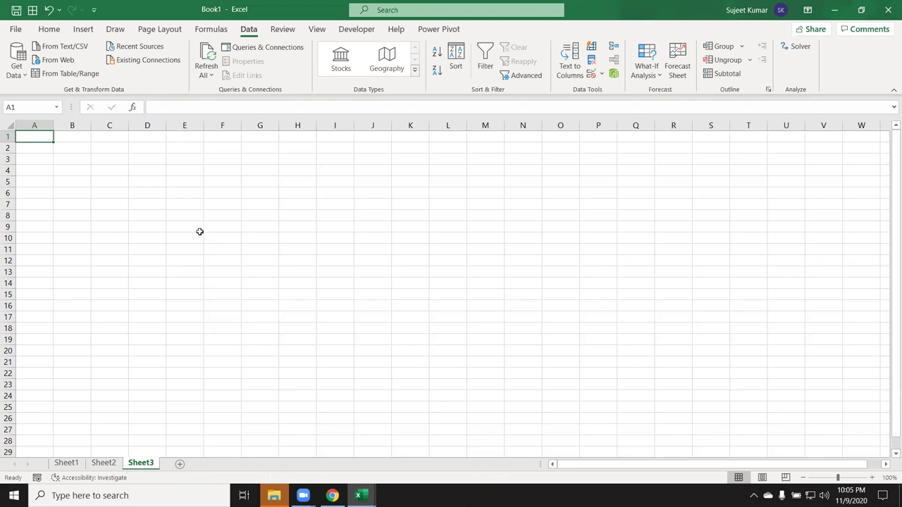
left_click(222, 202)
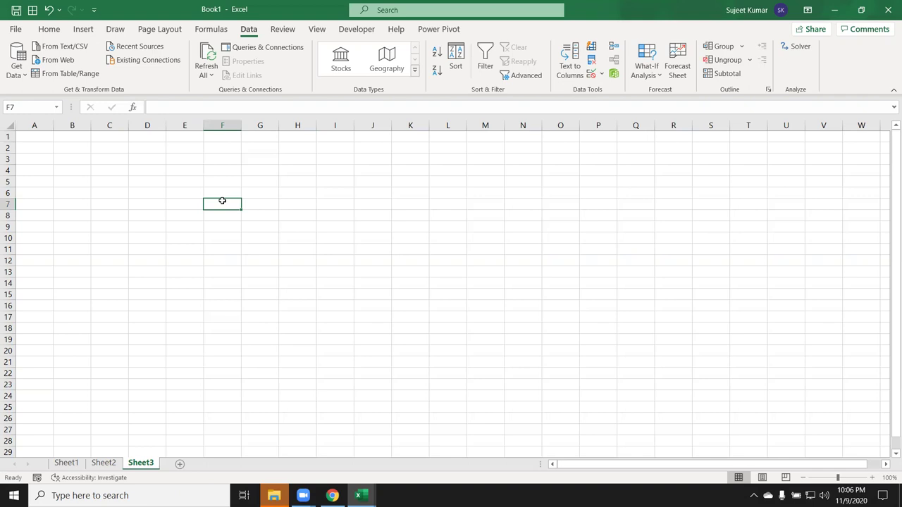
Jump down to row 1048576 of the empty Sheet3 with Ctrl+Down.
key("ctrl+Down")
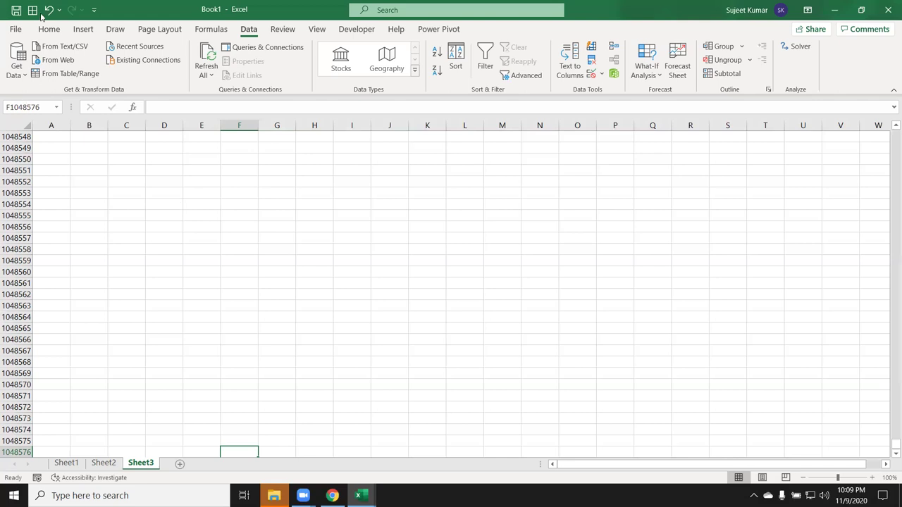
Open 1.Manufacturing Dashboard from the Recent workbooks list under File > Open.
left_click(9, 35)
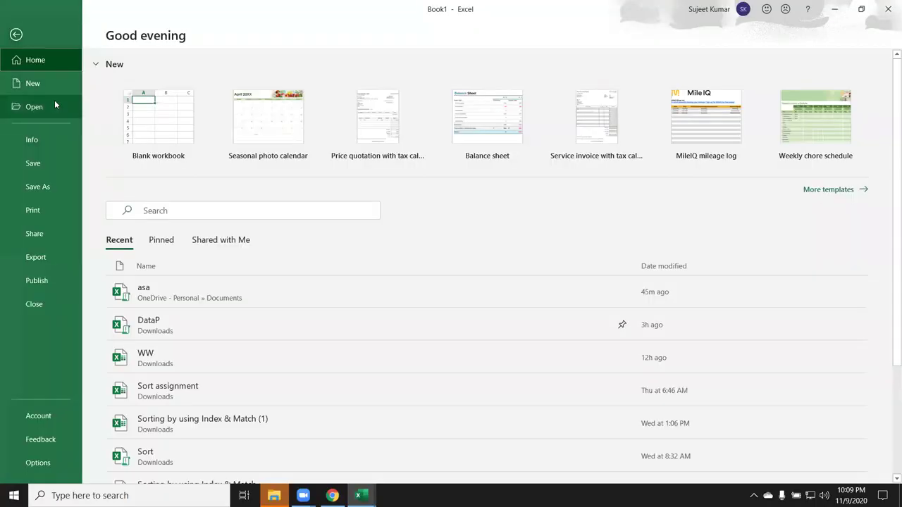
left_click(54, 103)
scroll(469, 205, "down", 1)
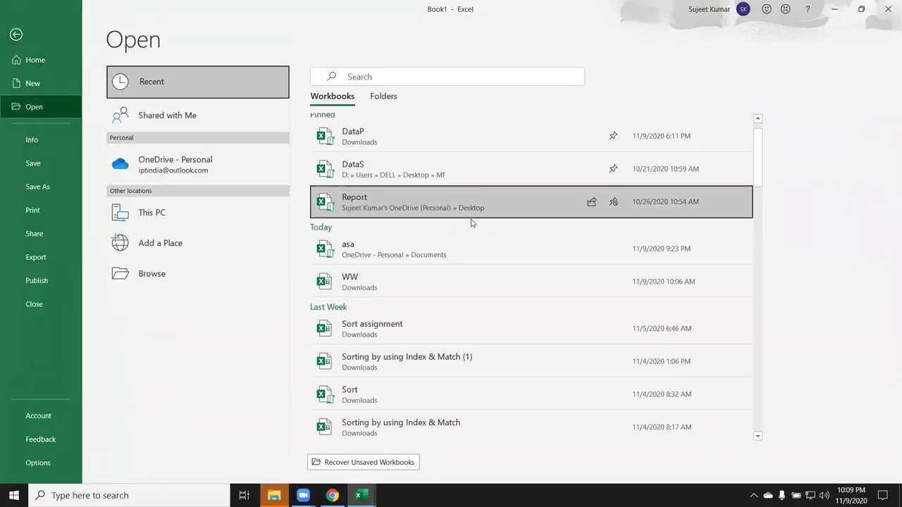
scroll(474, 254, "down", 3)
scroll(477, 265, "down", 2)
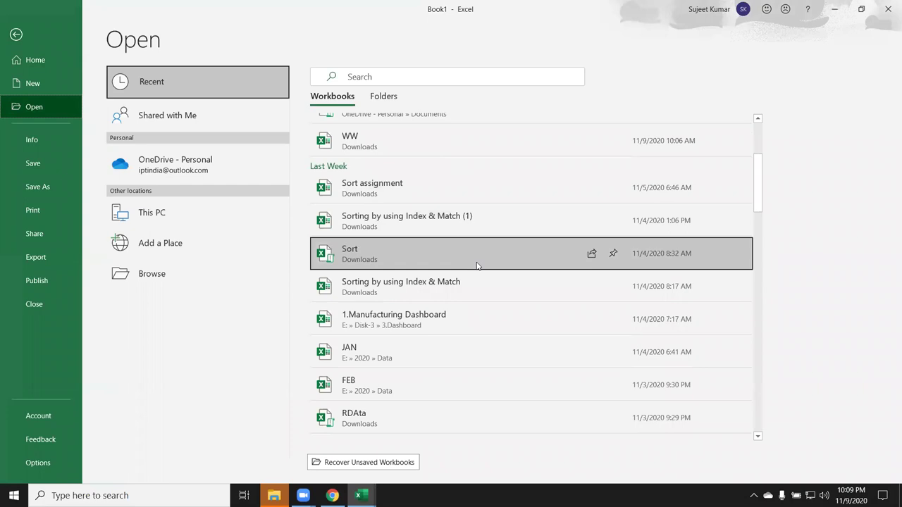
left_click(465, 321)
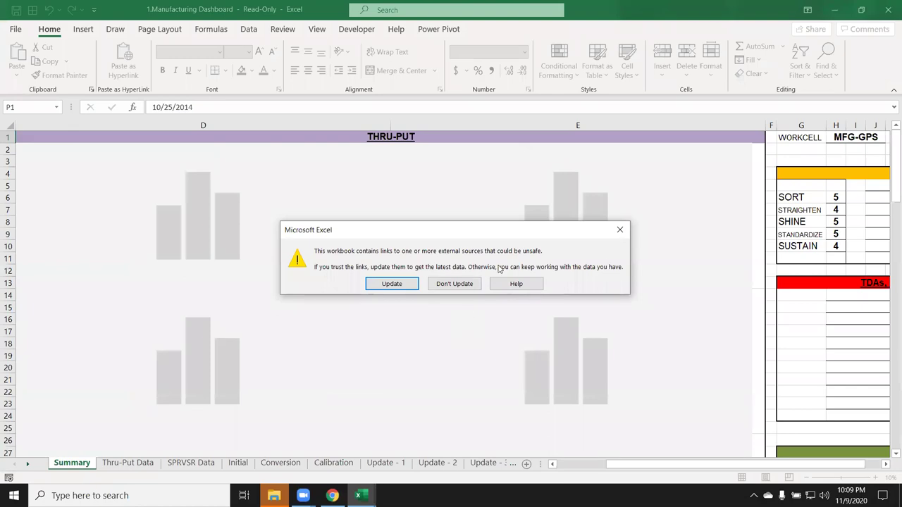
Dismiss the external-links warning and look through the Thru-Put Data and SPRVSR Data sheets.
left_click(619, 231)
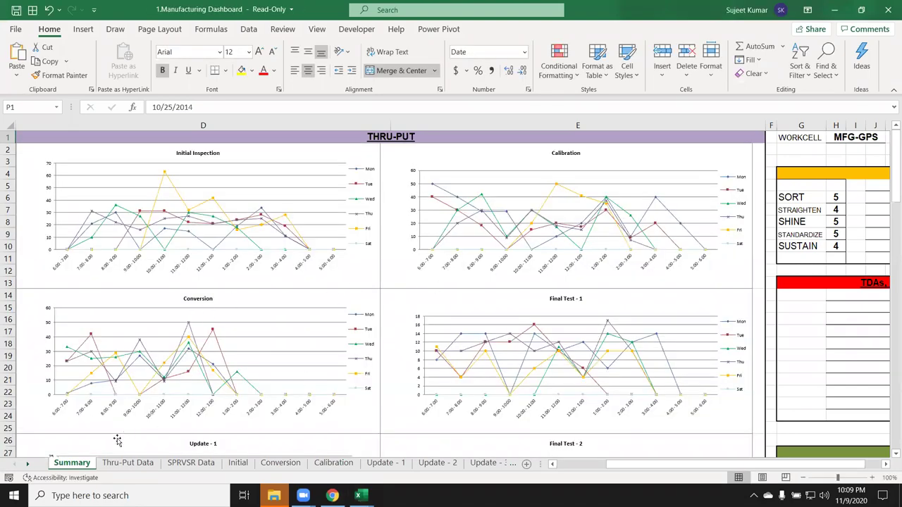
left_click(134, 462)
left_click(177, 464)
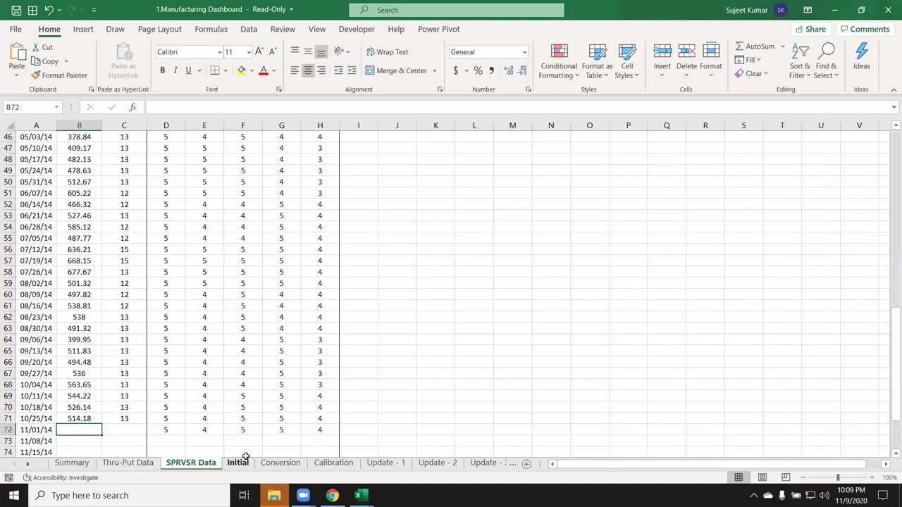
scroll(239, 413, "up", 4)
scroll(241, 409, "up", 7)
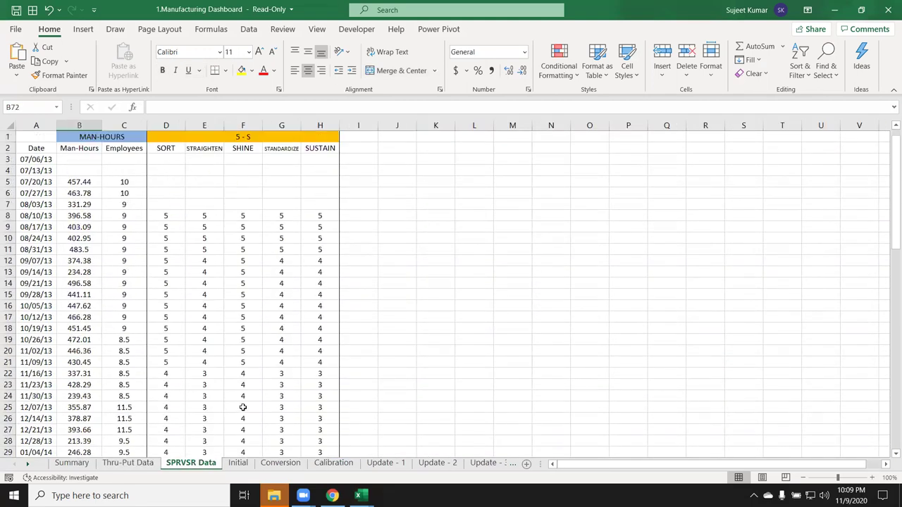
left_click(102, 282)
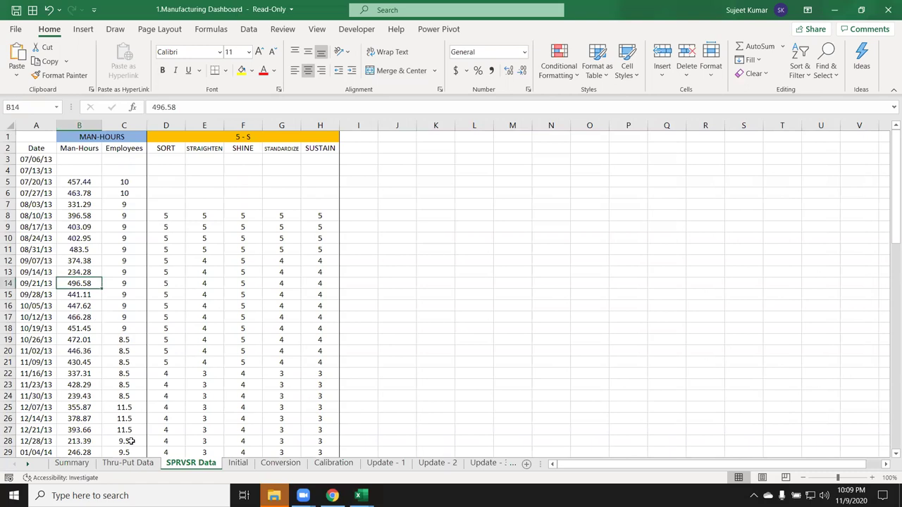
left_click(108, 468)
Open the accessibility results and view Initial, Conversion, Calibration, Update - 1, then Summary.
left_click(60, 478)
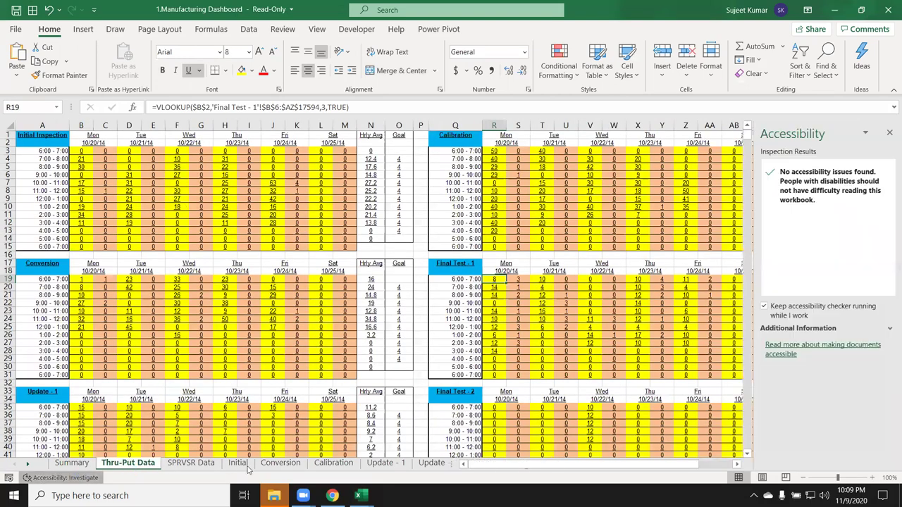
left_click(239, 464)
left_click(290, 465)
left_click(331, 463)
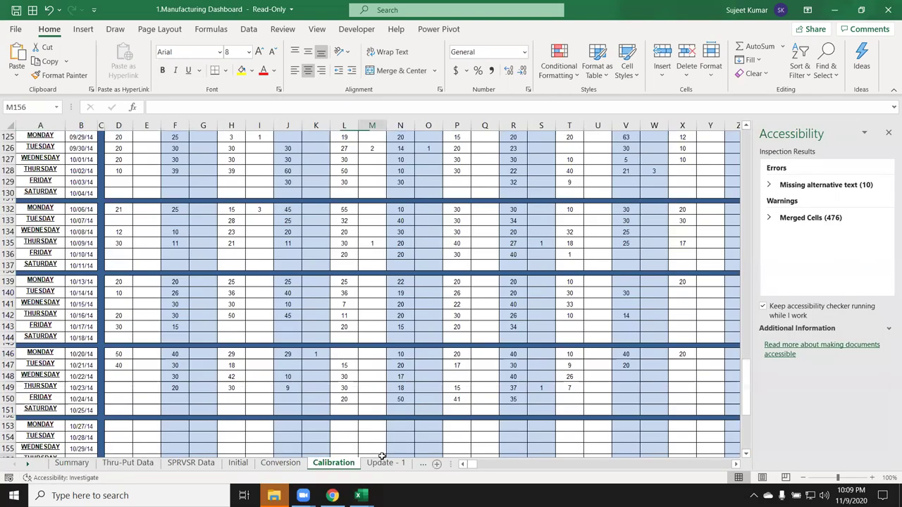
left_click(366, 461)
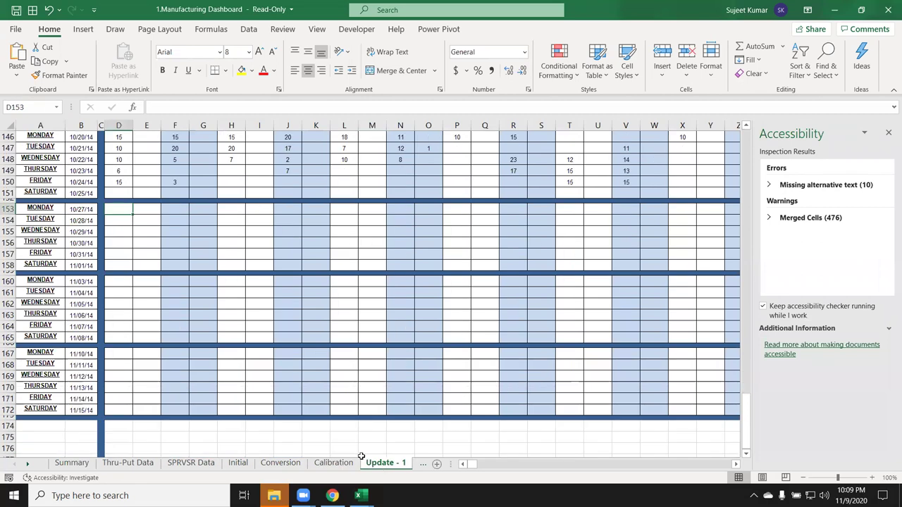
left_click(90, 465)
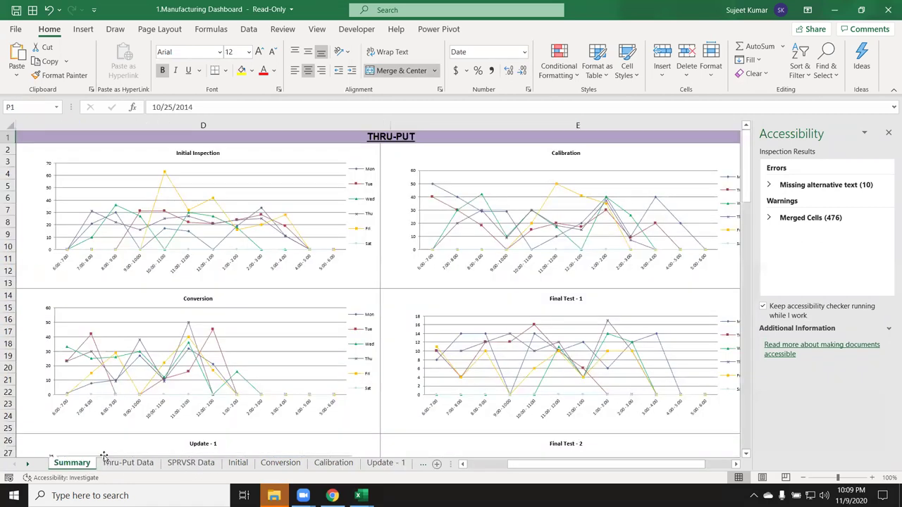
Close the Manufacturing Dashboard workbook and select cell E1048555 on Book1's Sheet3.
left_click(128, 465)
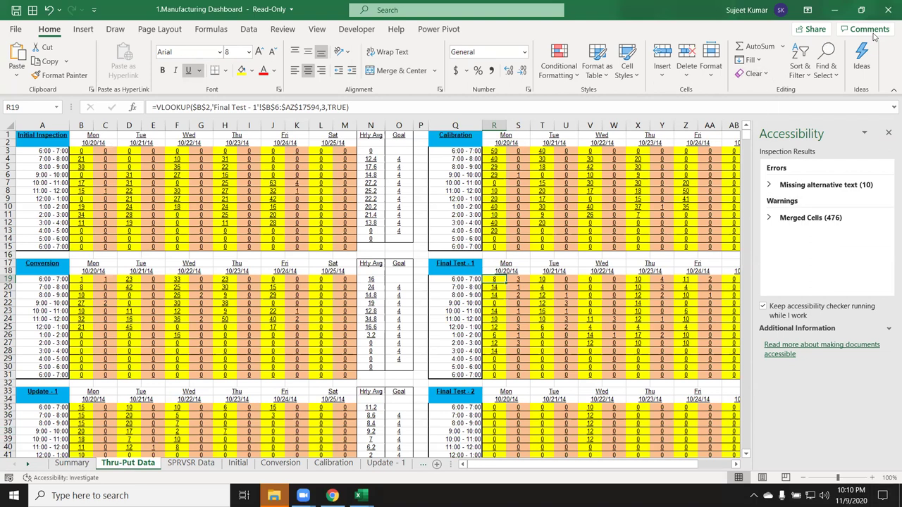
left_click(888, 7)
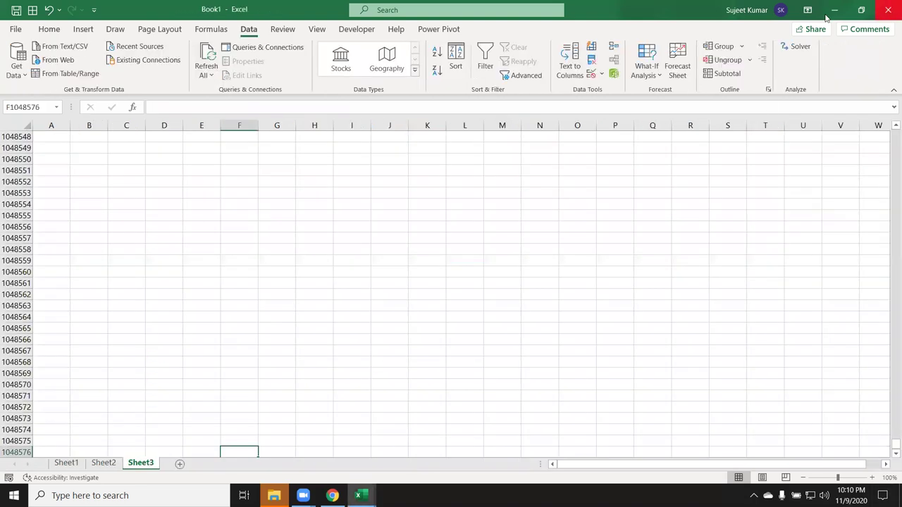
left_click(184, 213)
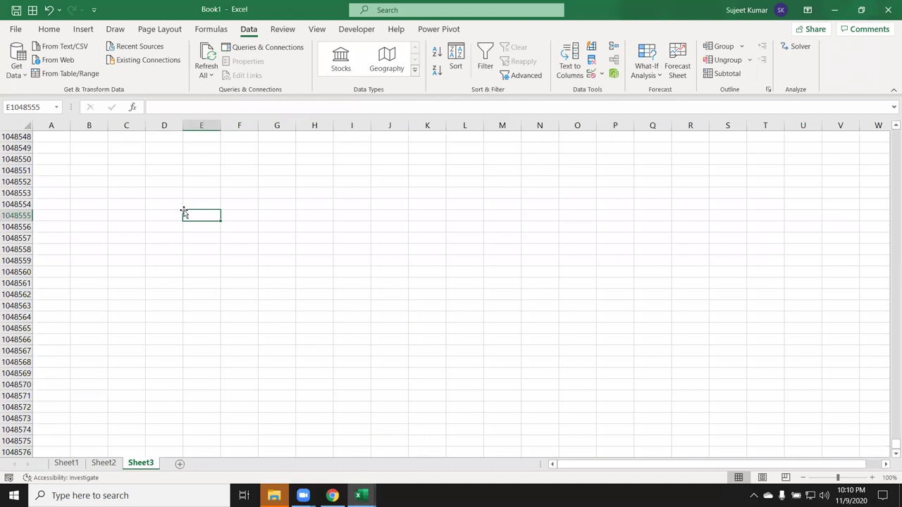
Enter headers Q1, Q2, Gr in B2:D2 and values 50 and 60 in B3:C3.
key("ctrl+Up")
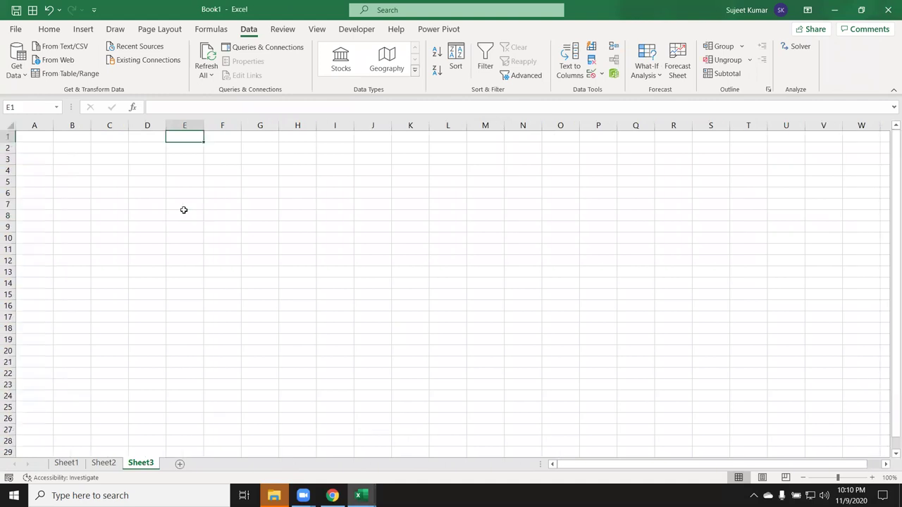
key("ctrl+Left")
key("Right")
key("Down")
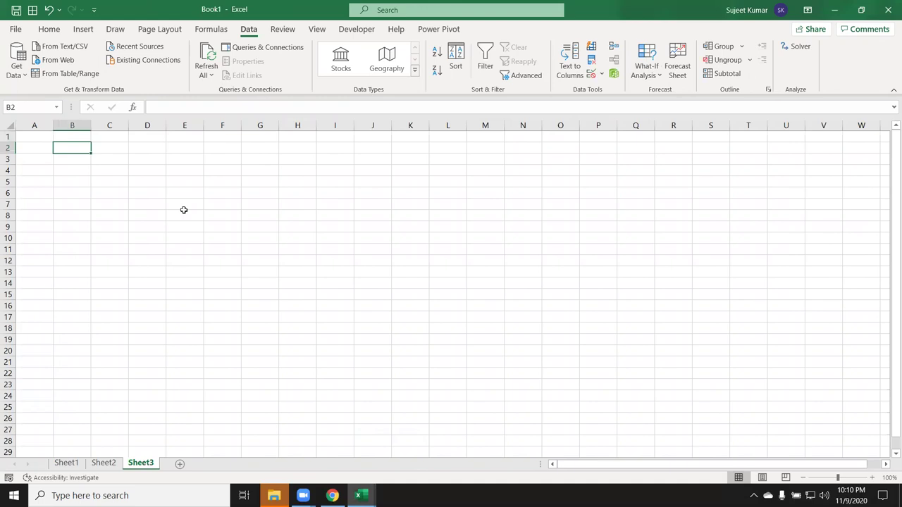
type("Q1")
key("Tab")
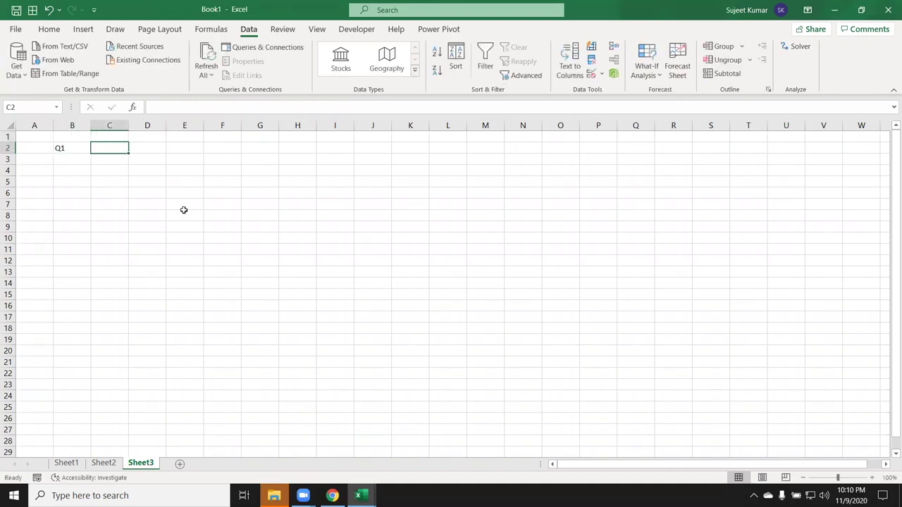
type("Q2")
key("Return")
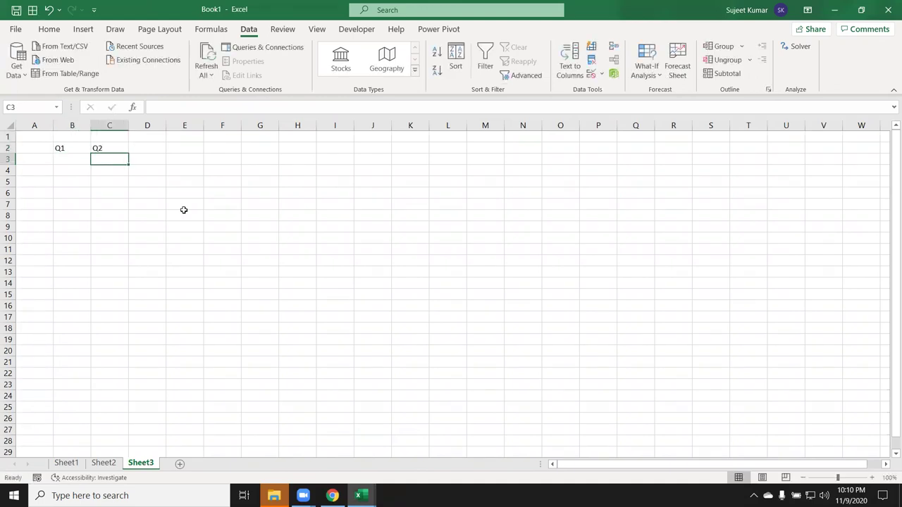
type("50")
key("Tab")
type("60")
key("Tab")
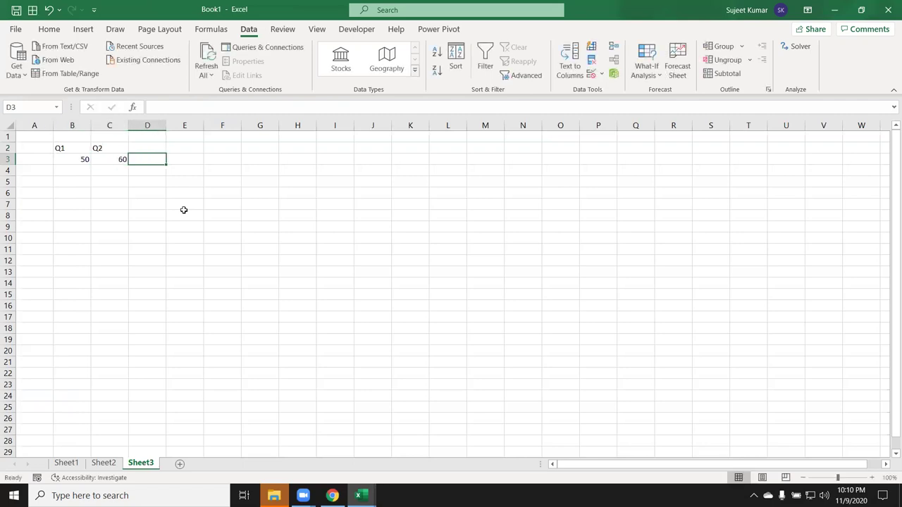
key("Up")
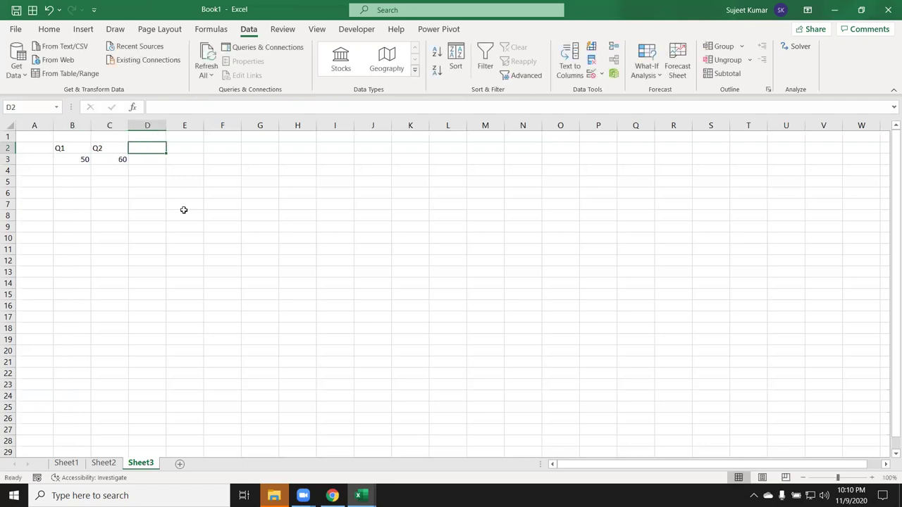
type("Gr")
key("Return")
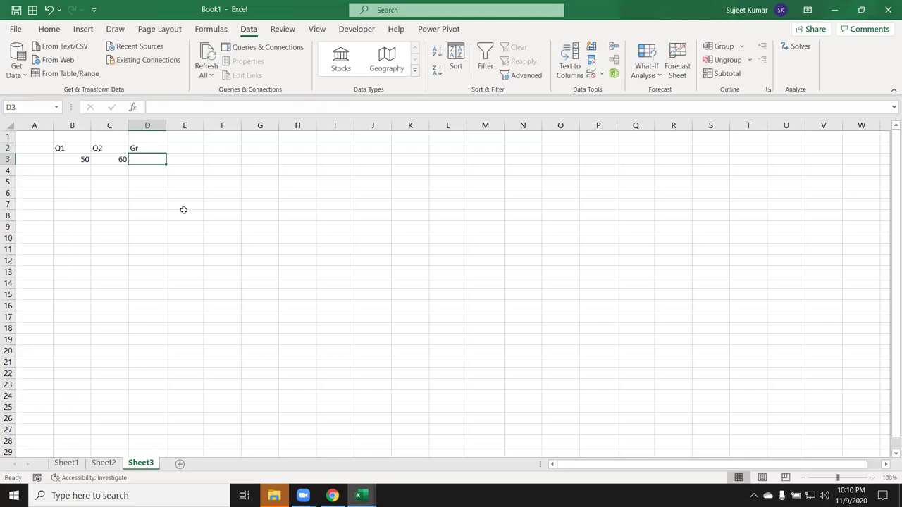
Enter =(C3-B3)/B3 in D3 and format it as a percentage, showing 20%.
type("=")
key("Left")
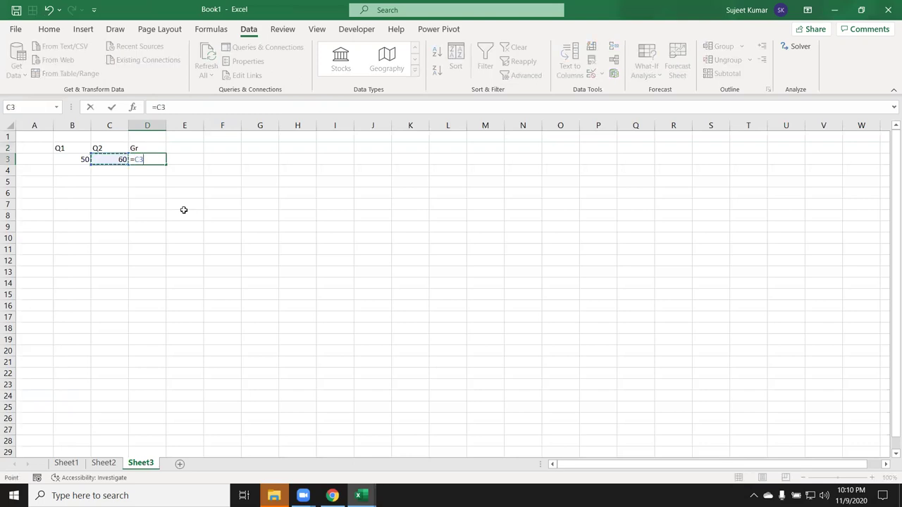
key("BackSpace")
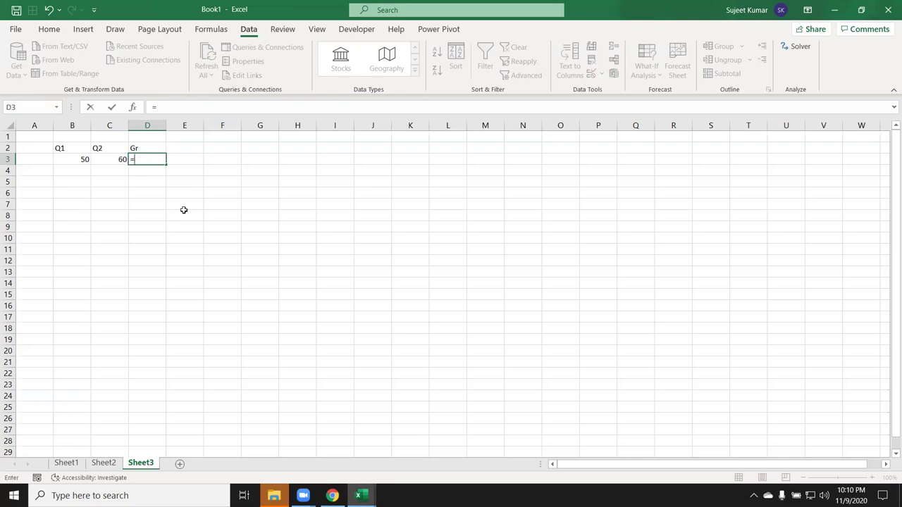
type("(")
key("Left")
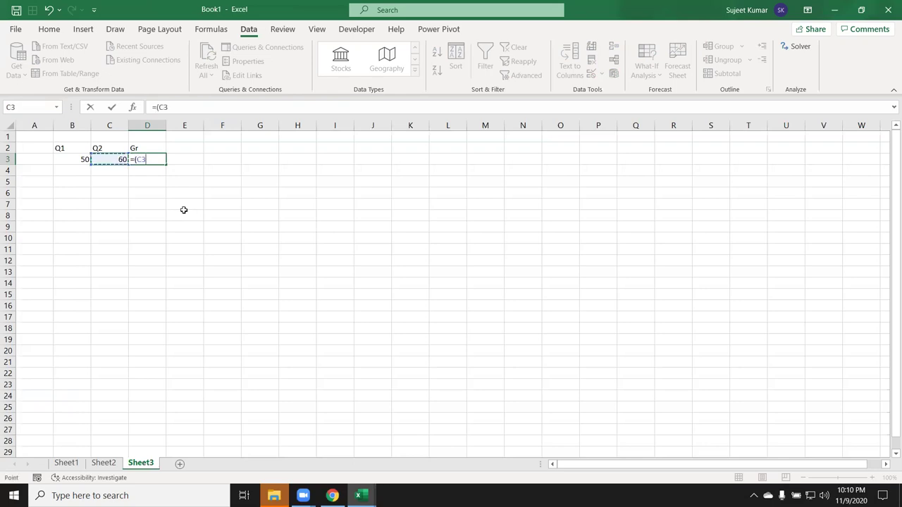
type("-")
key("Left")
key("Left")
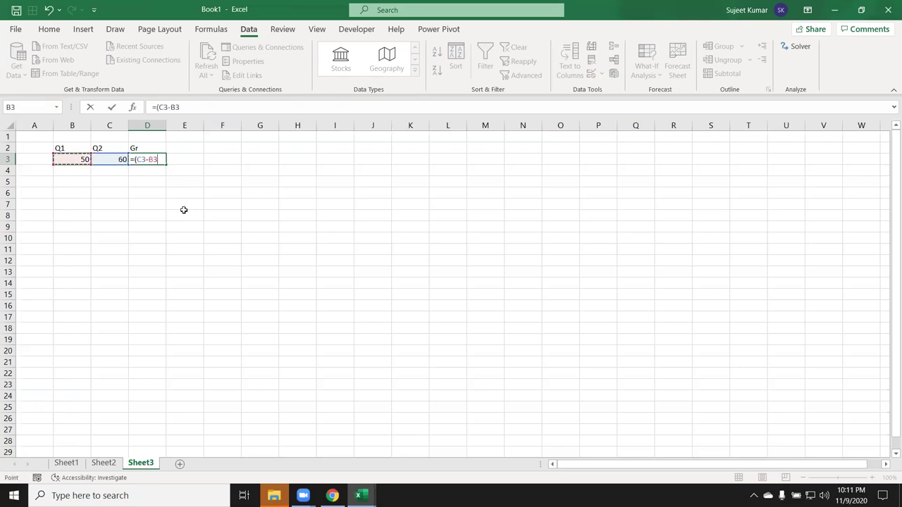
type(")/")
key("Left")
key("Left")
key("ctrl+Return")
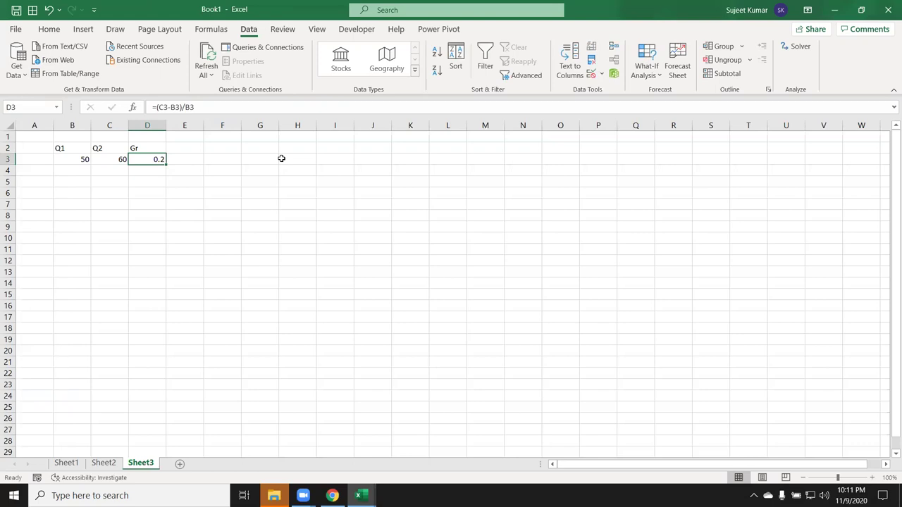
key("ctrl+shift+5")
left_click_drag(145, 126, 115, 120)
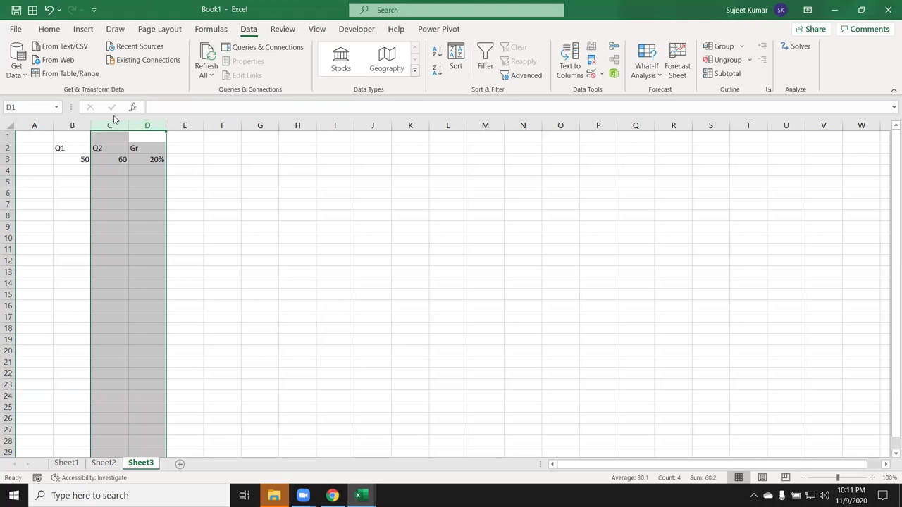
key("Down")
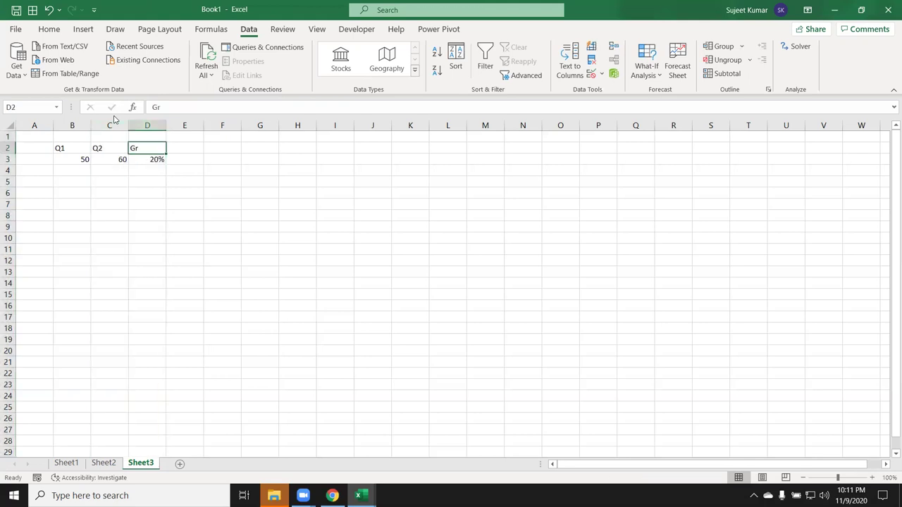
key("Down")
key("Down")
key("Down")
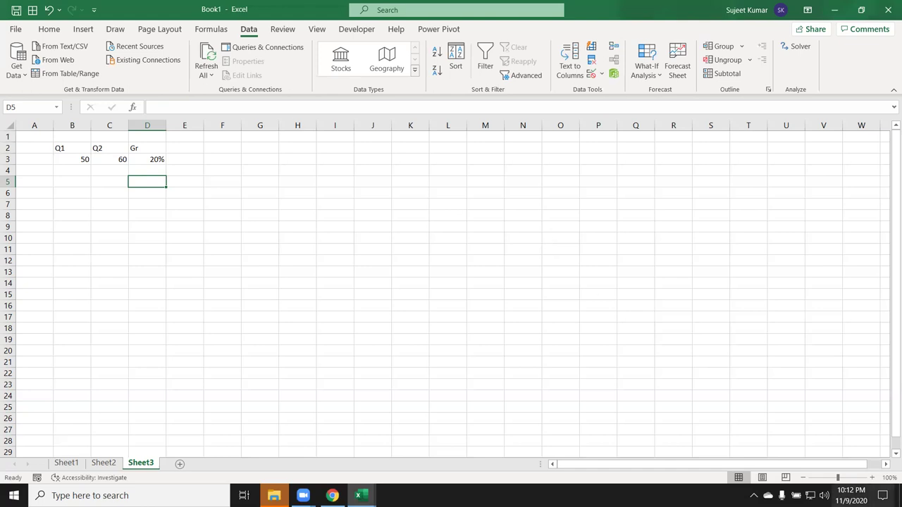
Set the Windows speaker volume back to 100 using the taskbar volume control.
left_click(824, 495)
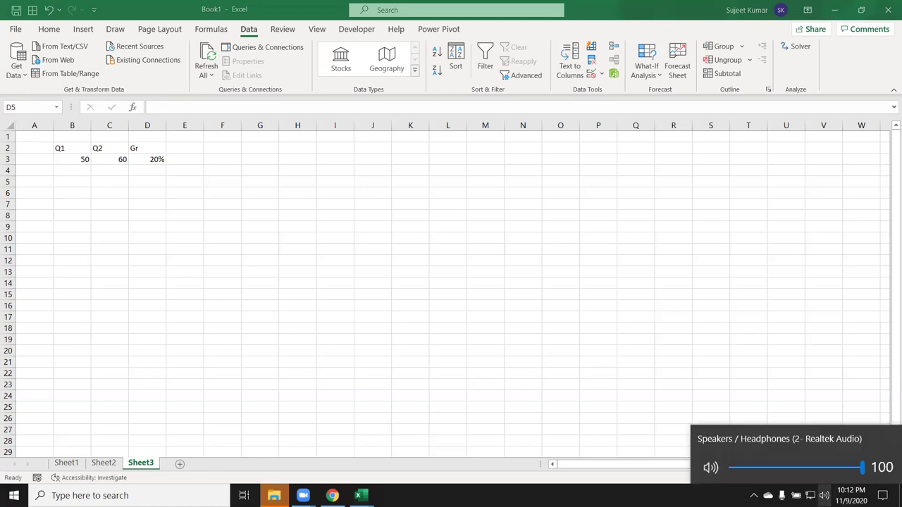
left_click(588, 278)
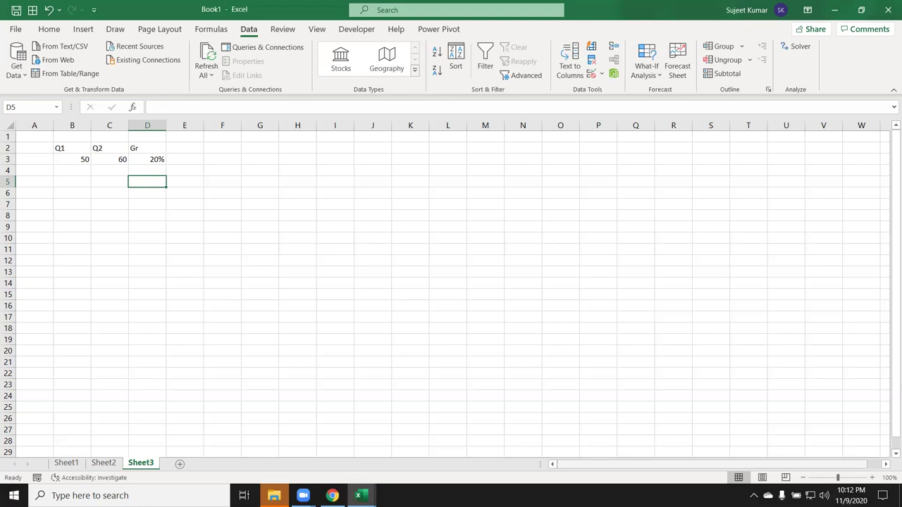
left_click(825, 493)
left_click(820, 468)
left_click_drag(862, 470, 868, 468)
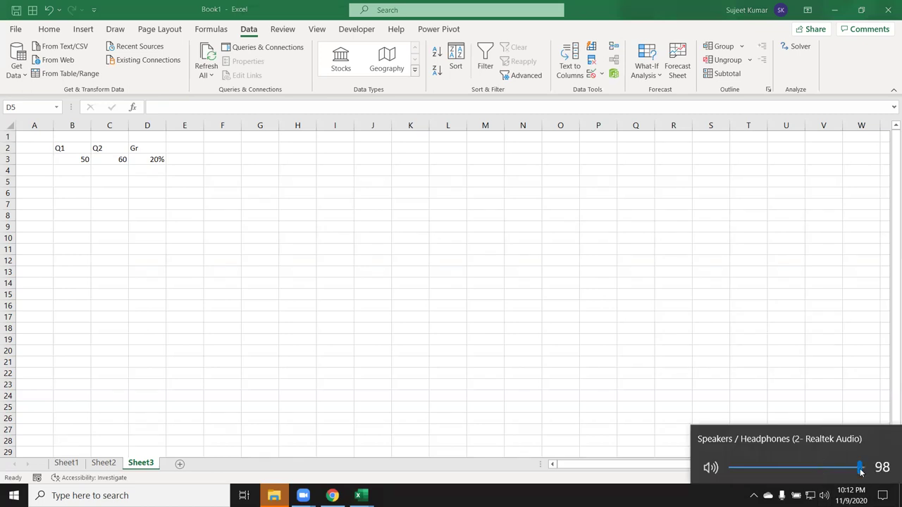
left_click(627, 348)
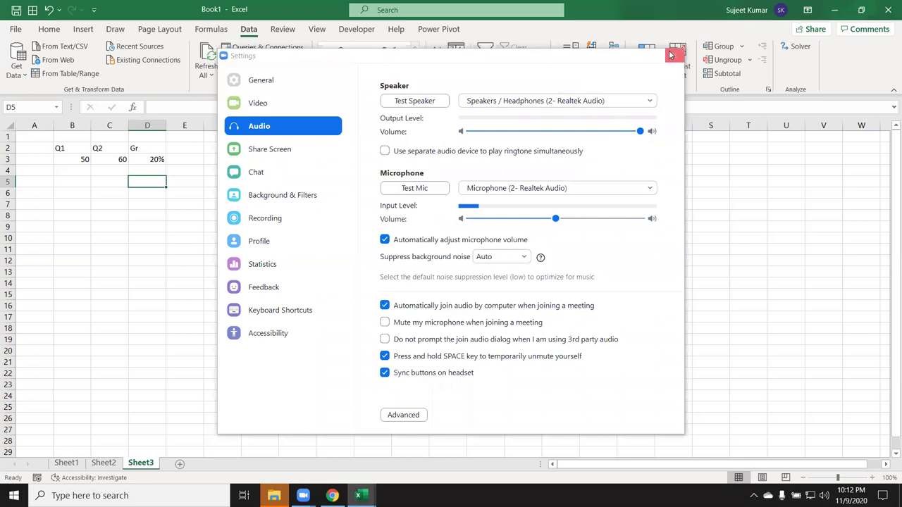
Close the Zoom Settings window so the Q1/Q2/Gr table is visible again.
left_click(672, 55)
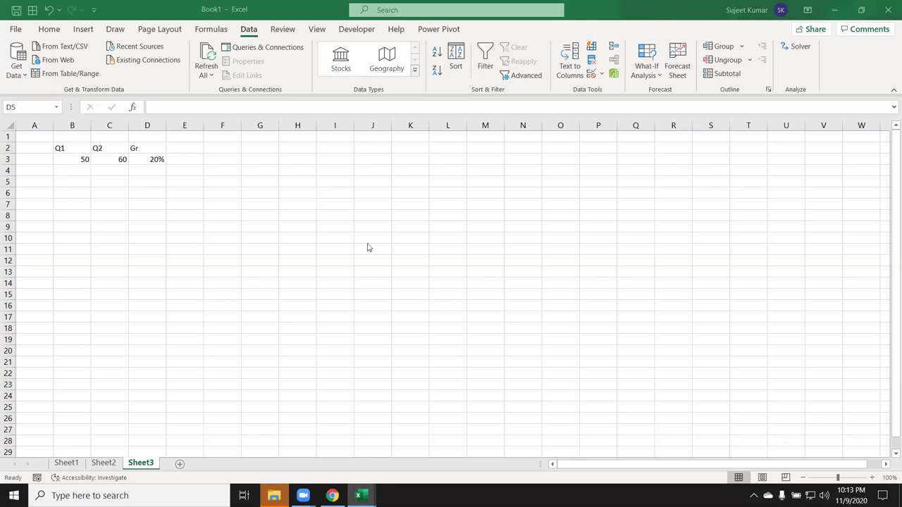
left_click(119, 158)
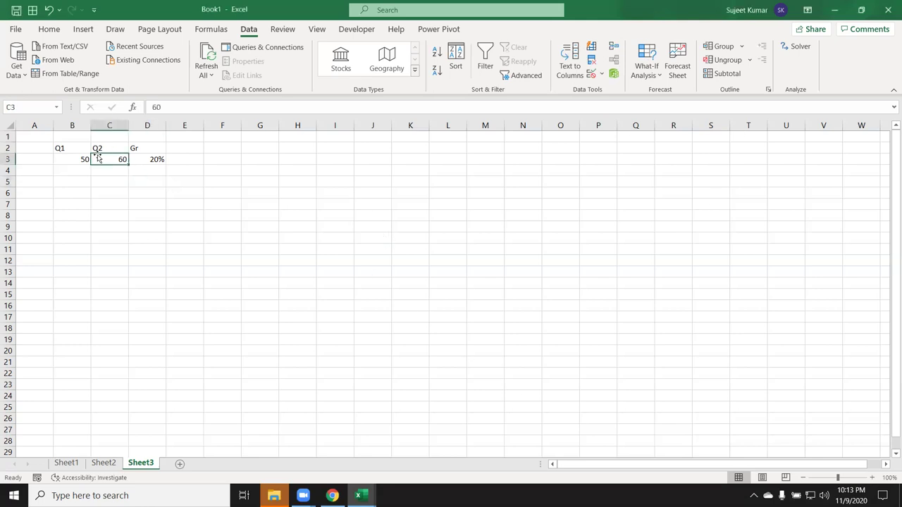
left_click_drag(98, 158, 98, 158)
key("Down")
key("Up")
key("Right")
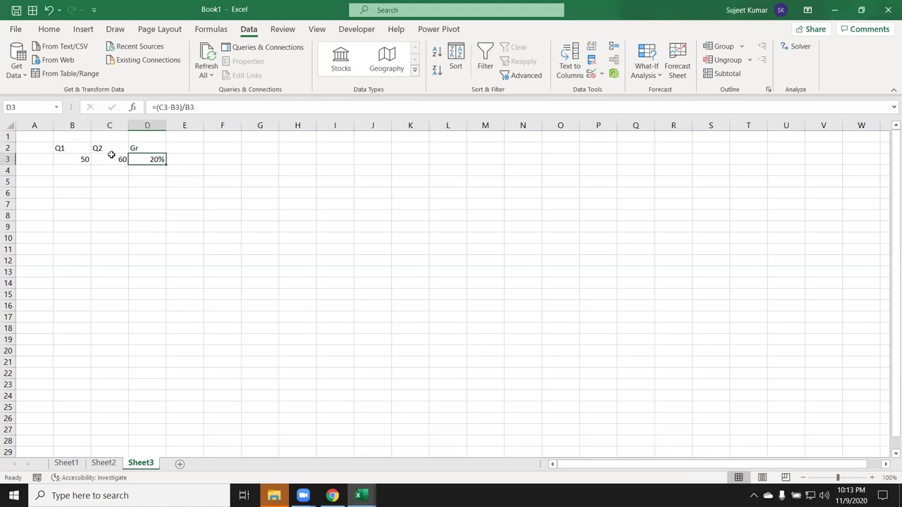
key("F2")
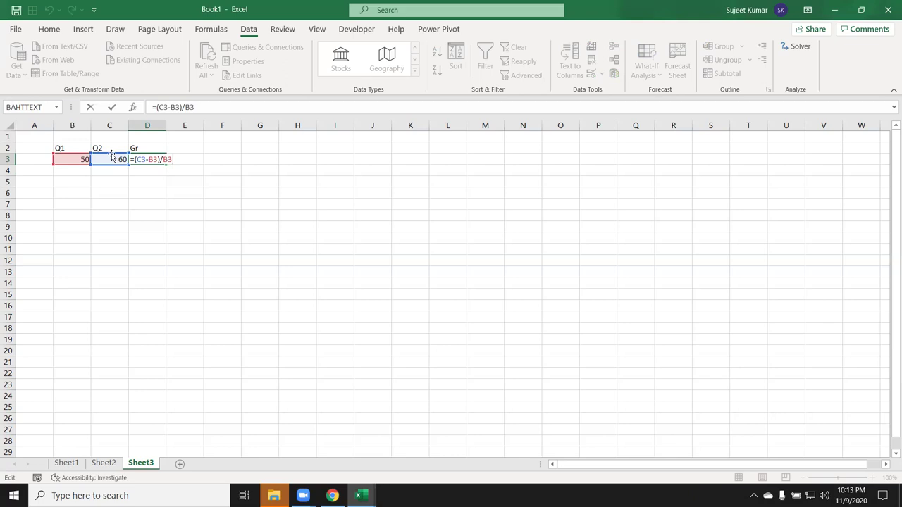
key("ctrl+Return")
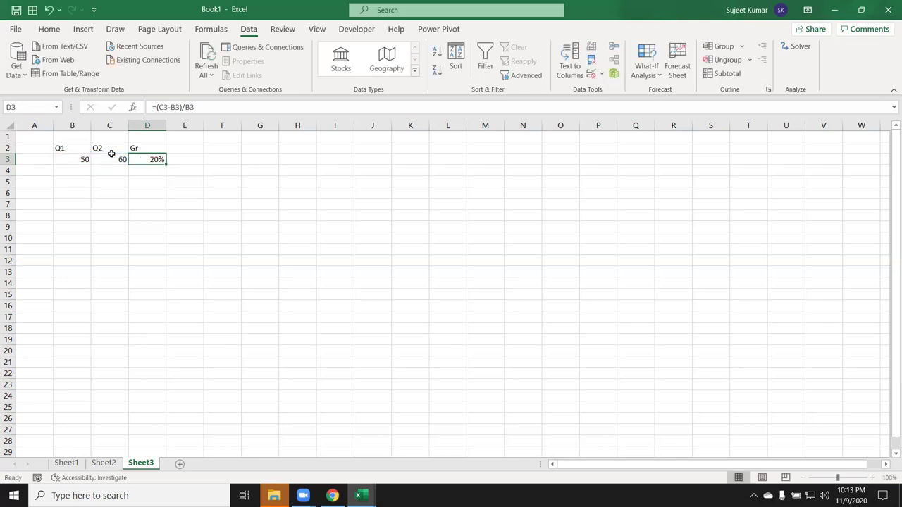
left_click(171, 124)
left_click(182, 172)
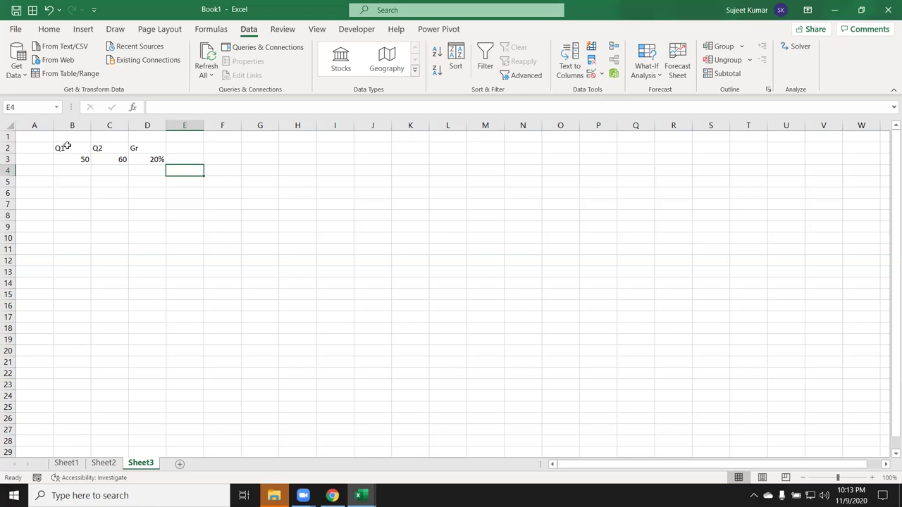
key("Left")
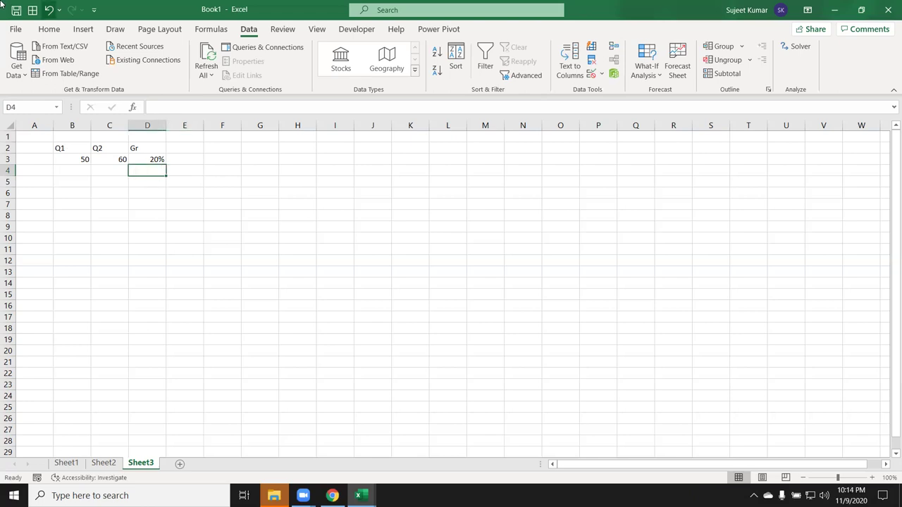
Open and close the Math & Trig list on the Formulas tab, then select cell E10.
left_click(211, 29)
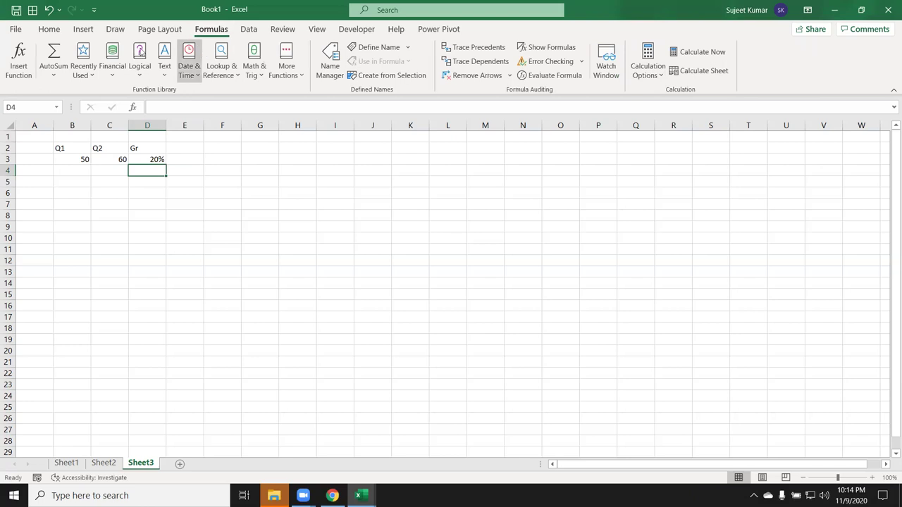
left_click(258, 79)
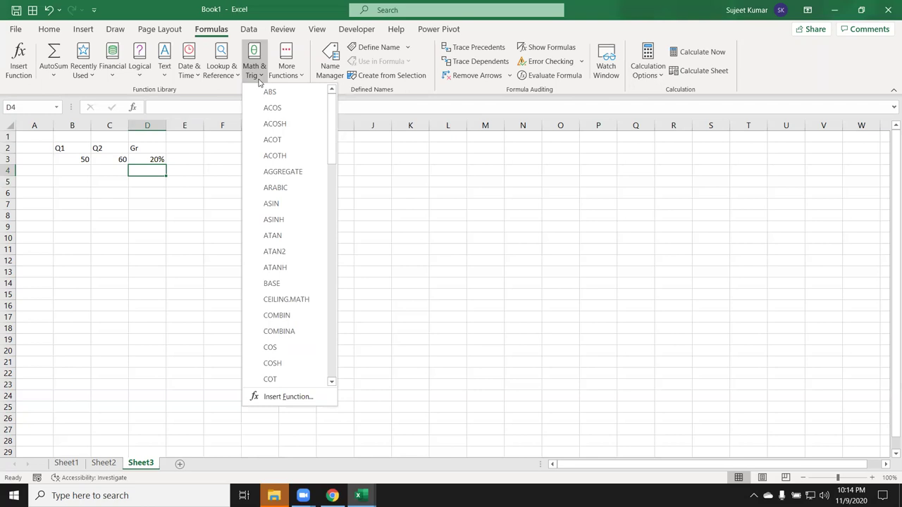
left_click(259, 81)
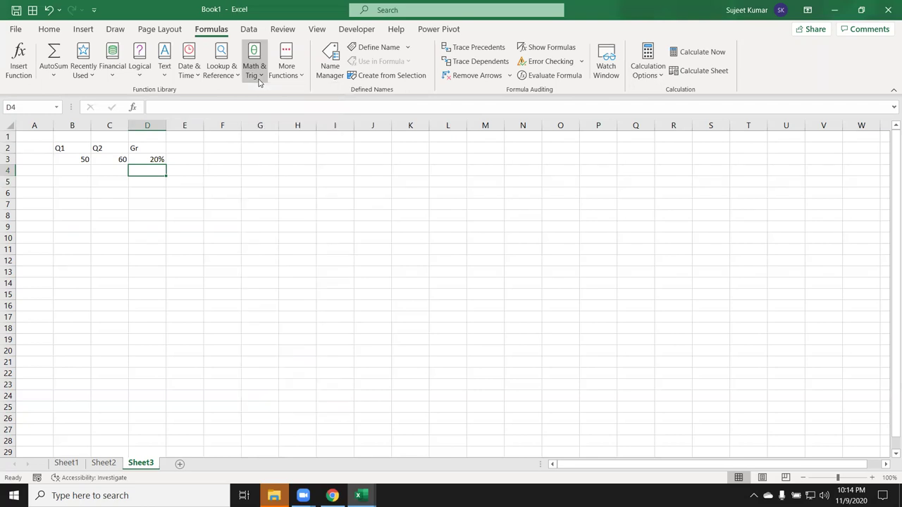
left_click(170, 240)
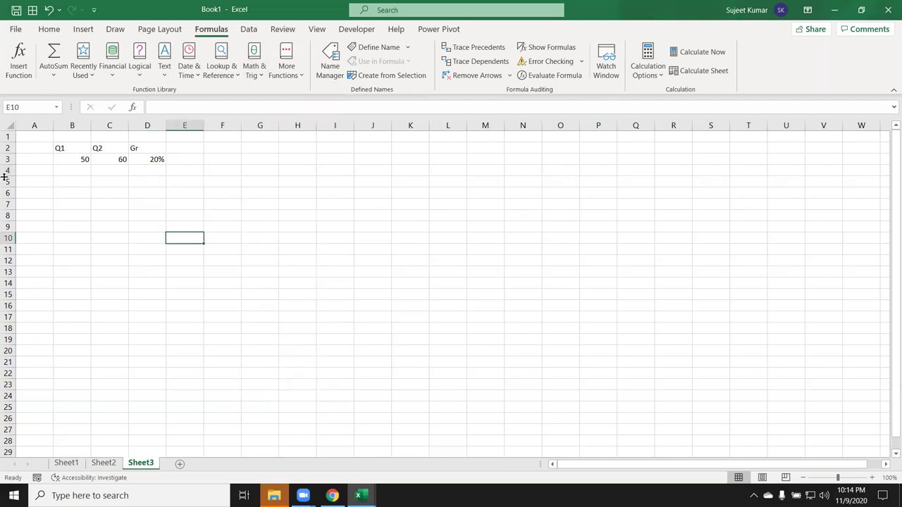
Reopen 1.Manufacturing Dashboard from the start page's Recent list and dismiss the external-links warning.
left_click(24, 32)
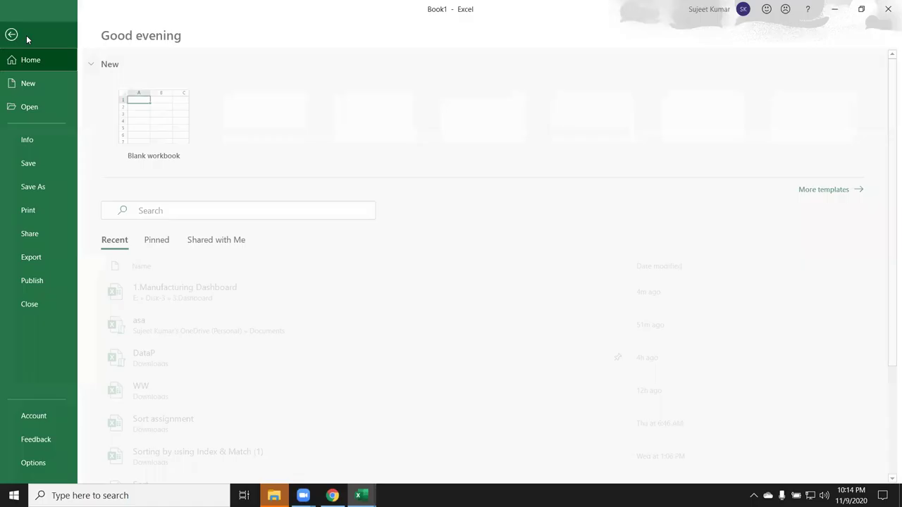
left_click(173, 296)
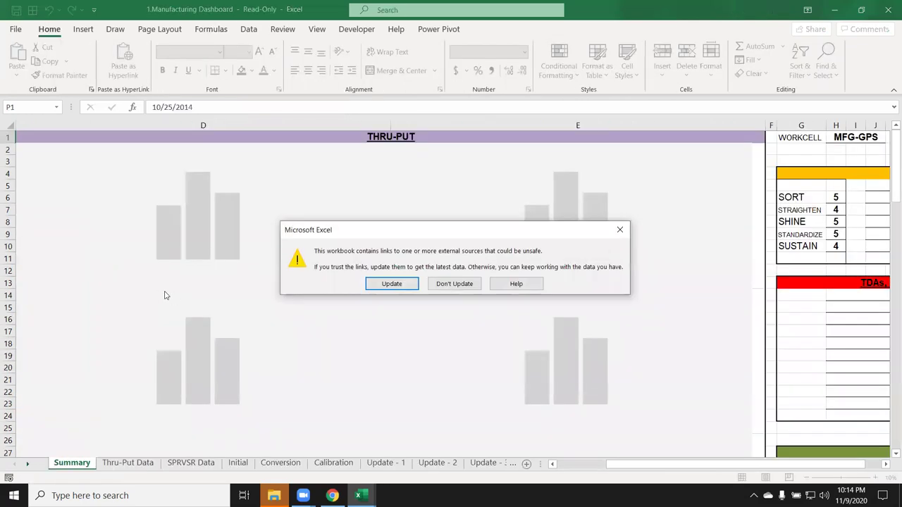
left_click(620, 231)
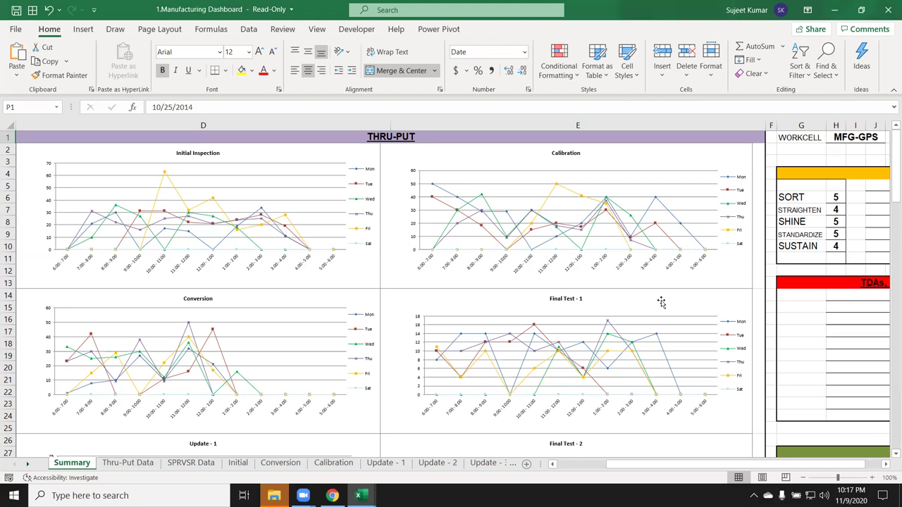
Close the read-only Manufacturing Dashboard, select M8 in Book1, and minimize Excel to the desktop.
left_click(889, 10)
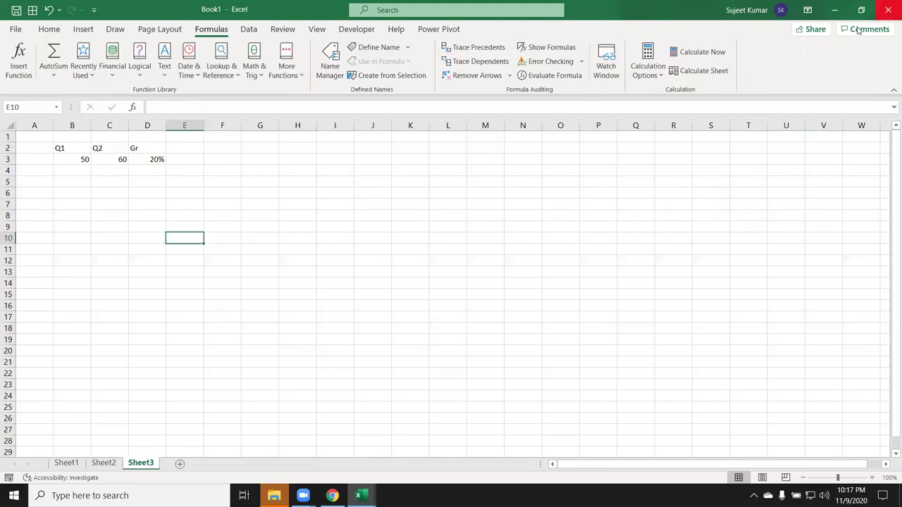
left_click(473, 211)
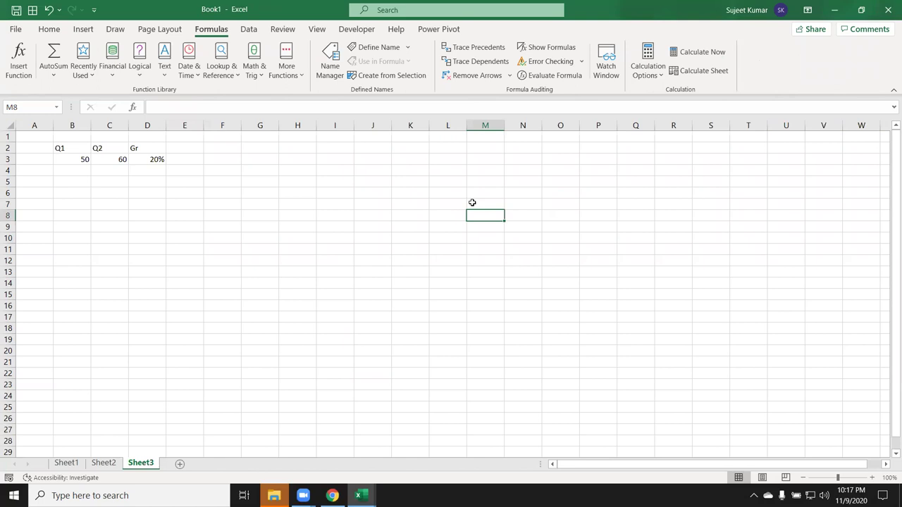
key("super+d")
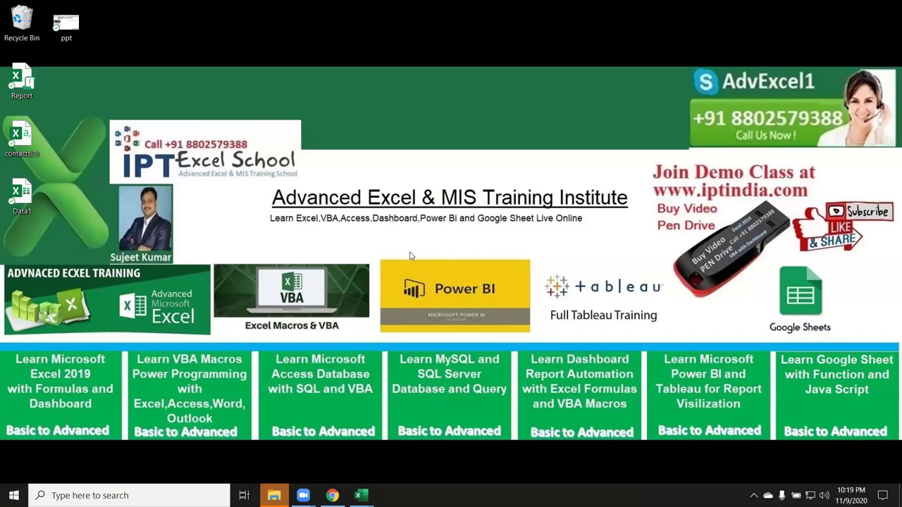
left_click_drag(371, 253, 542, 343)
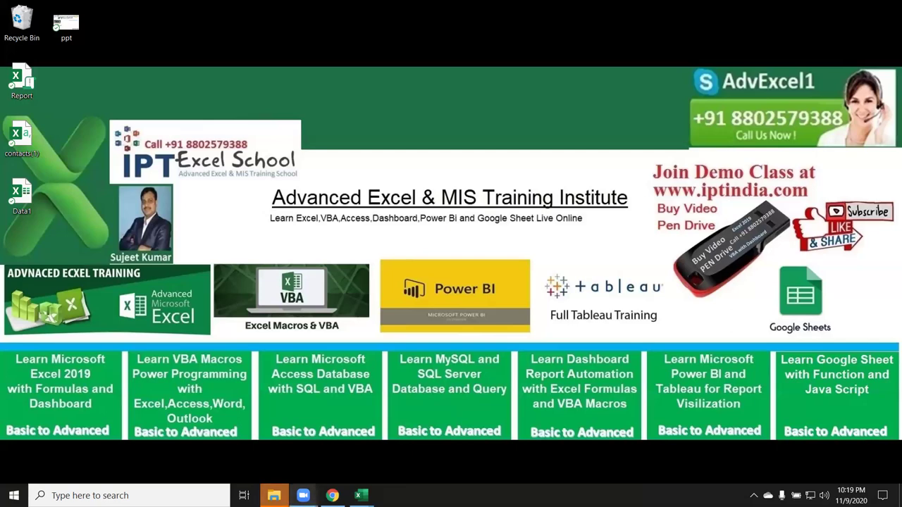
In the Gmail inbox, preview the DataP (1).xlsm attachment, then close the preview.
left_click(332, 496)
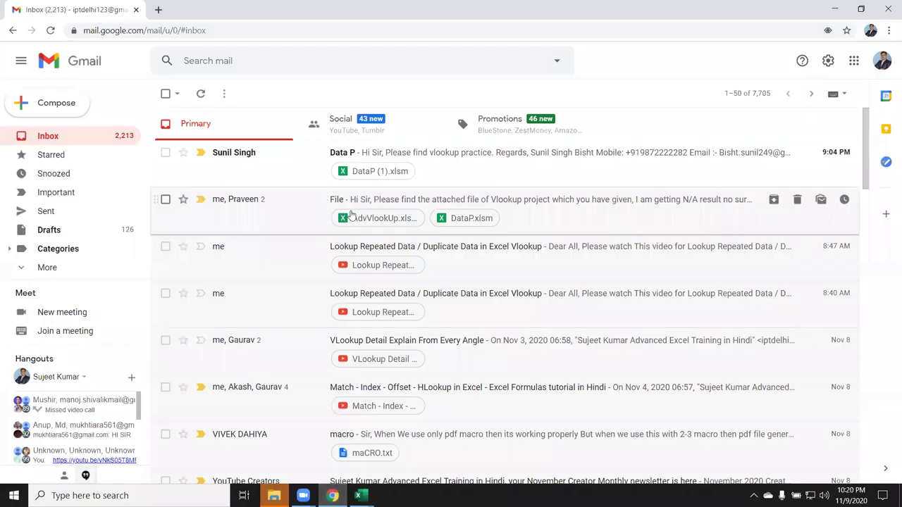
left_click(377, 175)
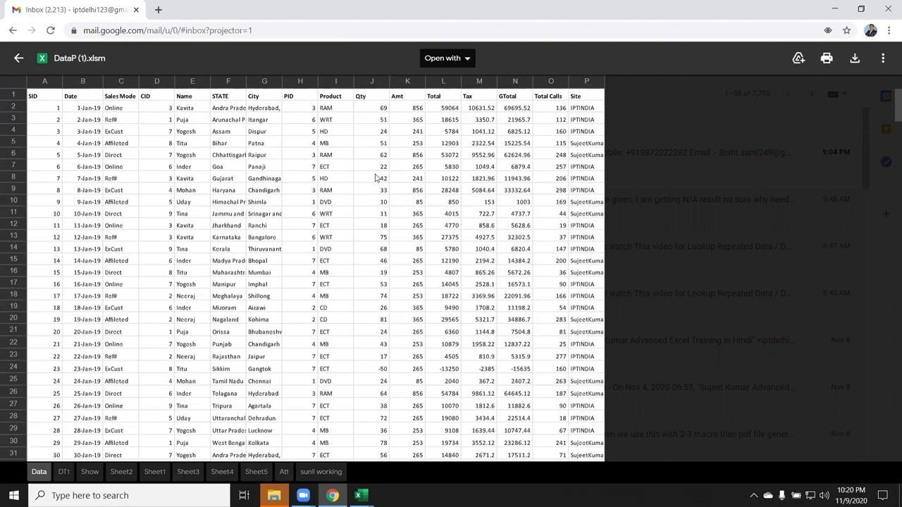
key("Escape")
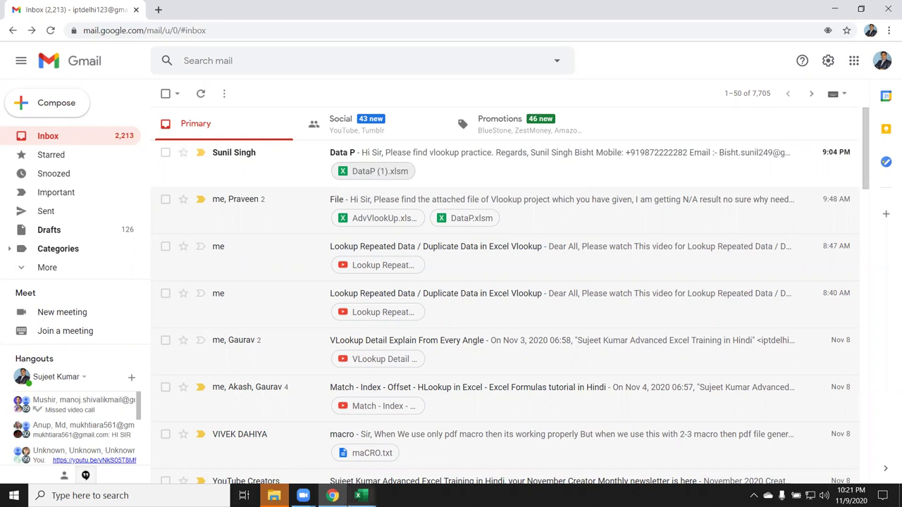
Bring the Book1 workbook forward from the Excel taskbar thumbnails.
left_click(360, 496)
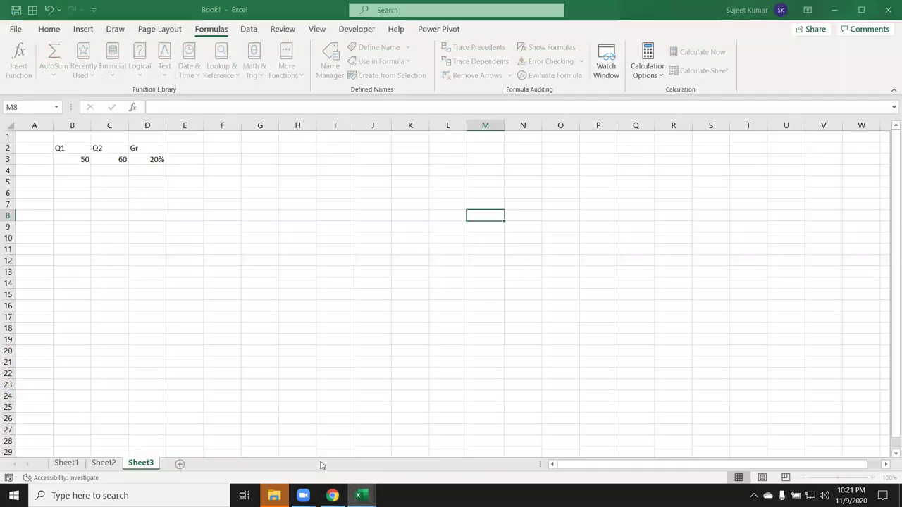
left_click(322, 464)
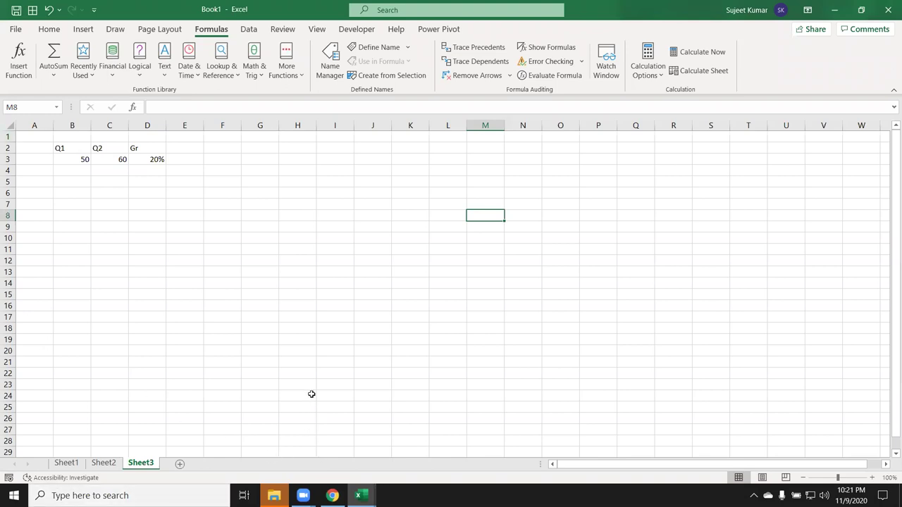
Select empty cell H17 on Sheet3, then switch to the Gmail window in Chrome.
left_click(284, 317)
left_click(332, 496)
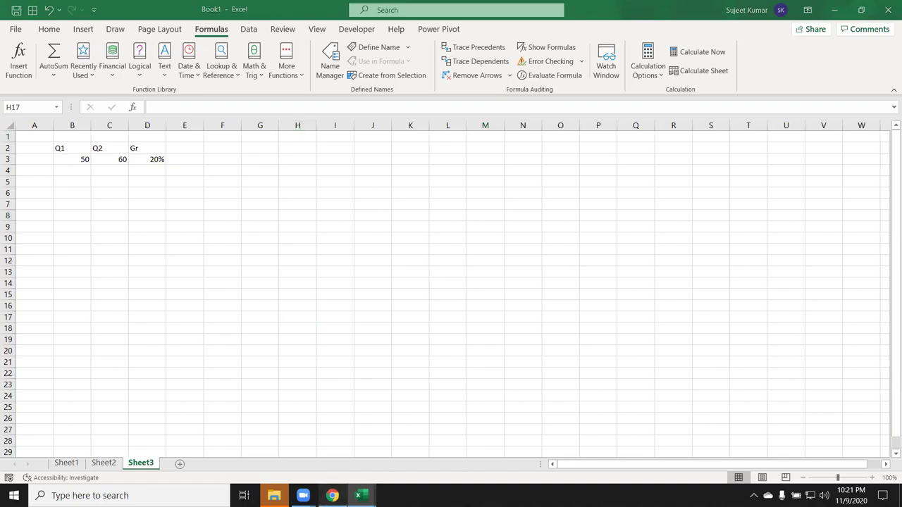
Load iptindia.com in a new Chrome tab and close the site's popup.
left_click(158, 9)
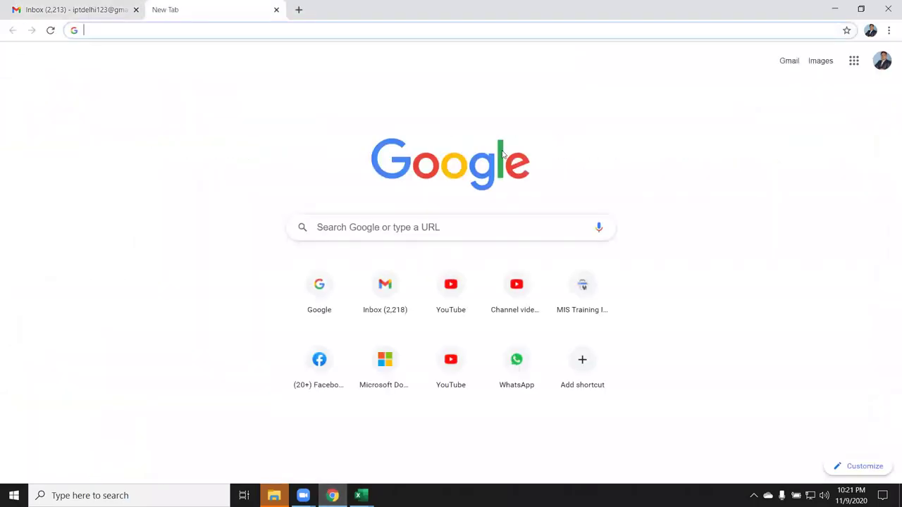
type("i")
key("Return")
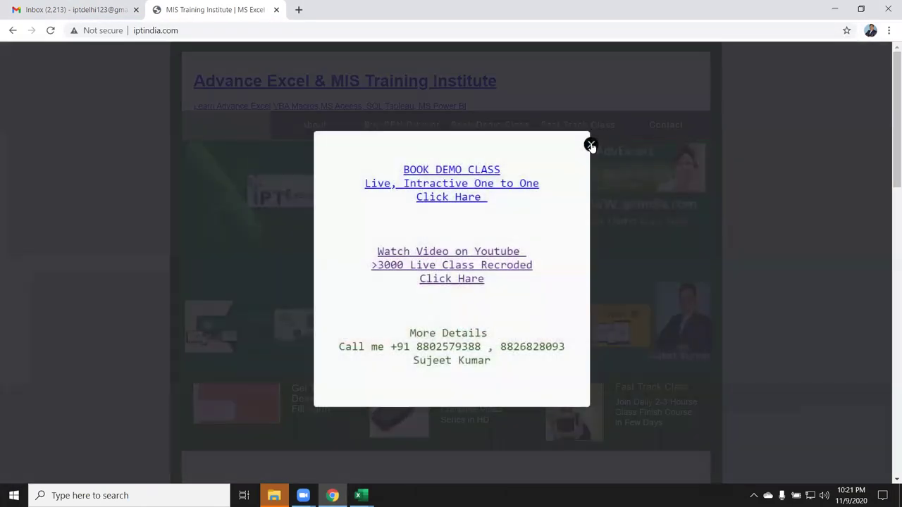
left_click(591, 145)
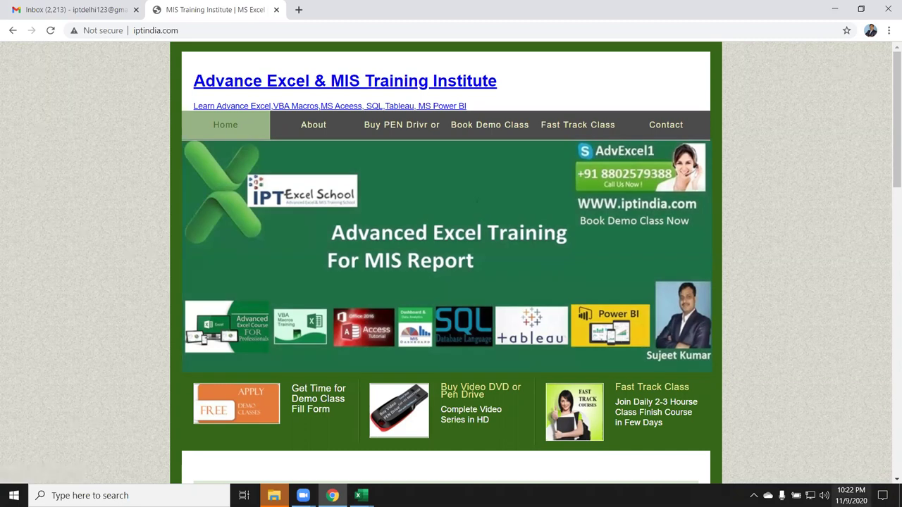
scroll(649, 472, "down", 3)
scroll(423, 395, "down", 1)
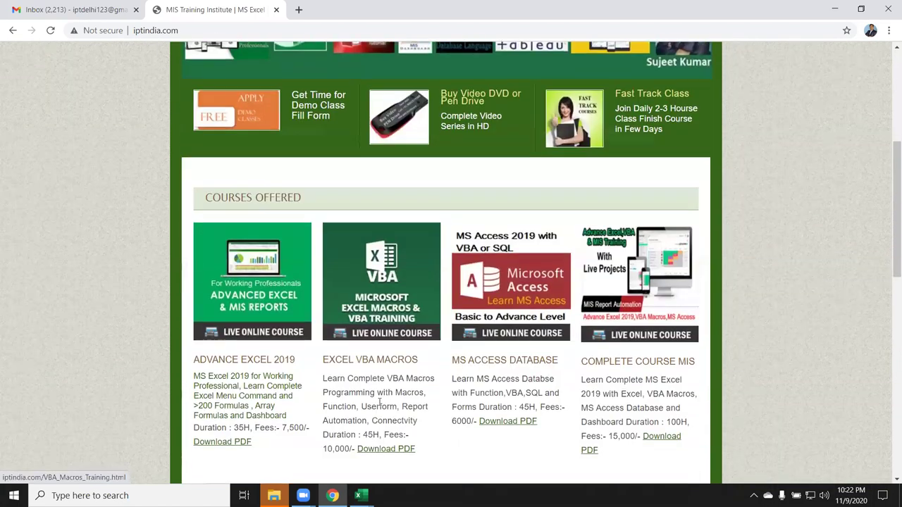
scroll(215, 384, "down", 2)
scroll(214, 387, "up", 2)
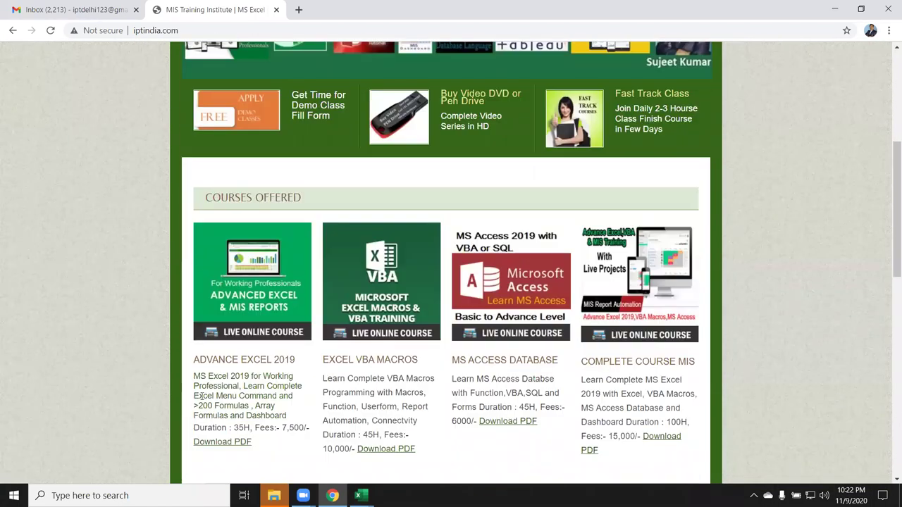
left_click_drag(201, 361, 295, 358)
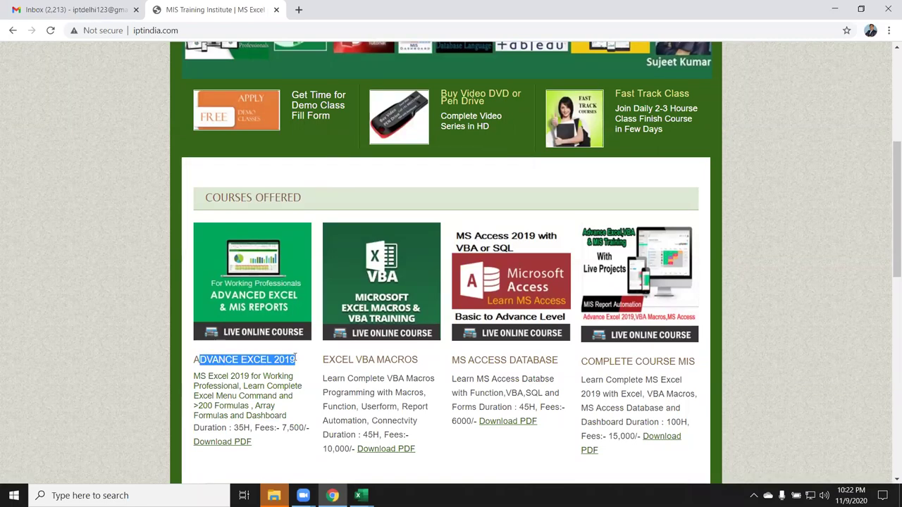
mouse_move(336, 361)
left_mouse_down()
mouse_move(414, 360)
mouse_move(492, 423)
mouse_move(438, 417)
left_mouse_up()
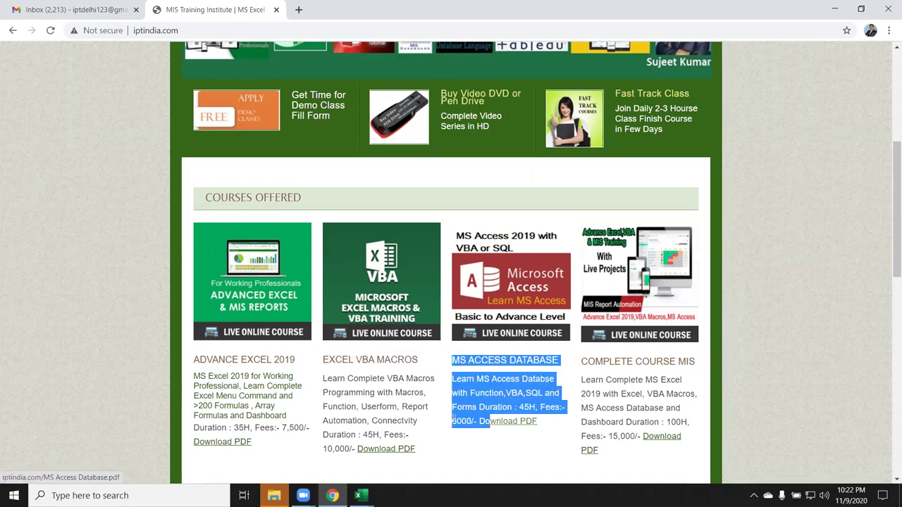
double_click(409, 392)
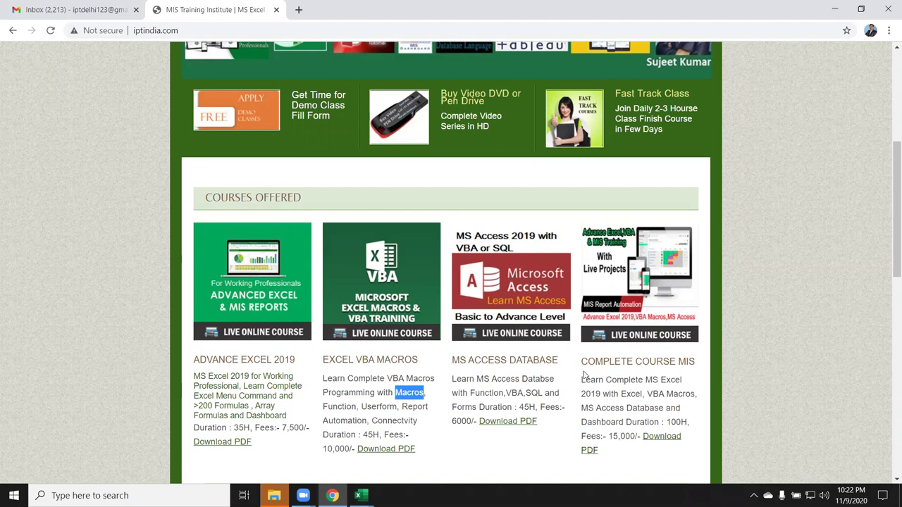
scroll(582, 372, "down", 1)
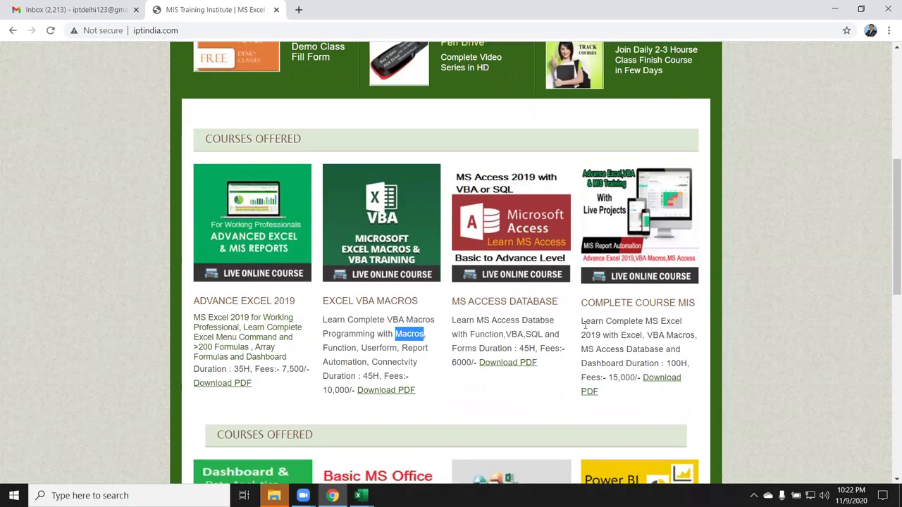
double_click(629, 320)
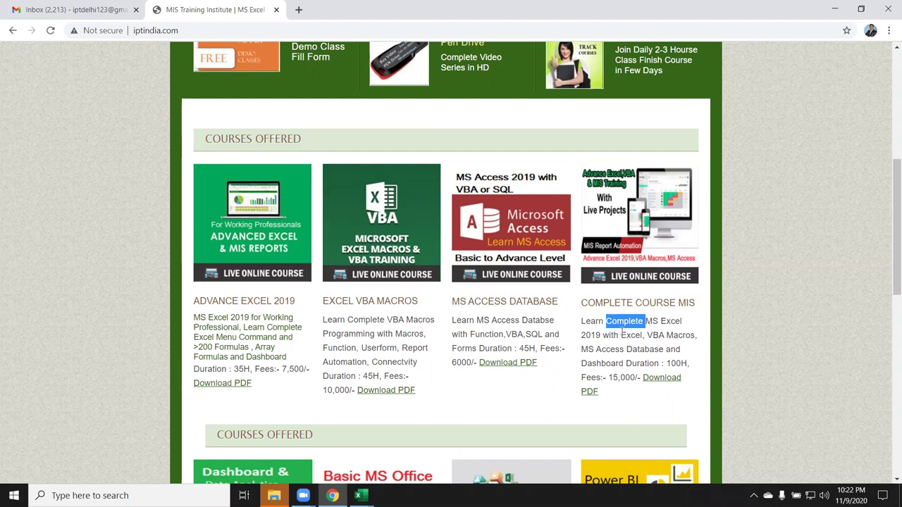
double_click(652, 338)
left_click(627, 354)
double_click(602, 364)
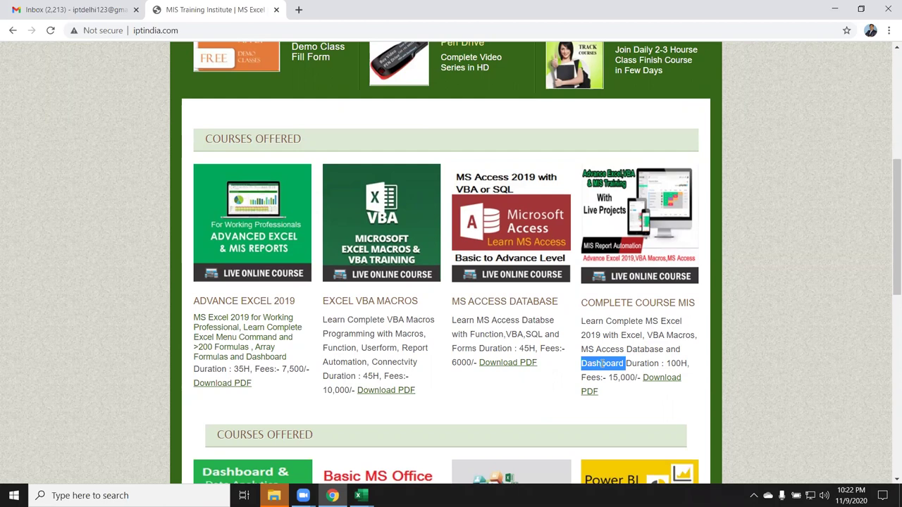
triple_click(683, 362)
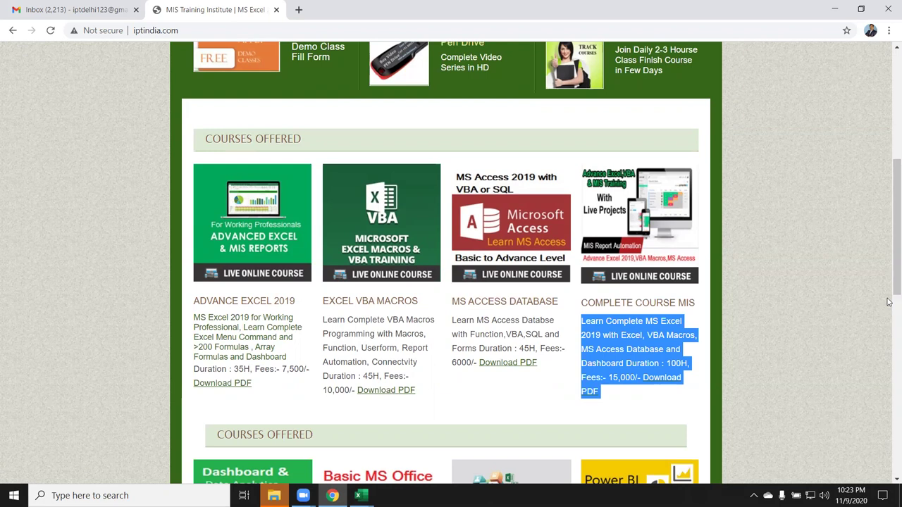
left_click_drag(889, 276, 843, 17)
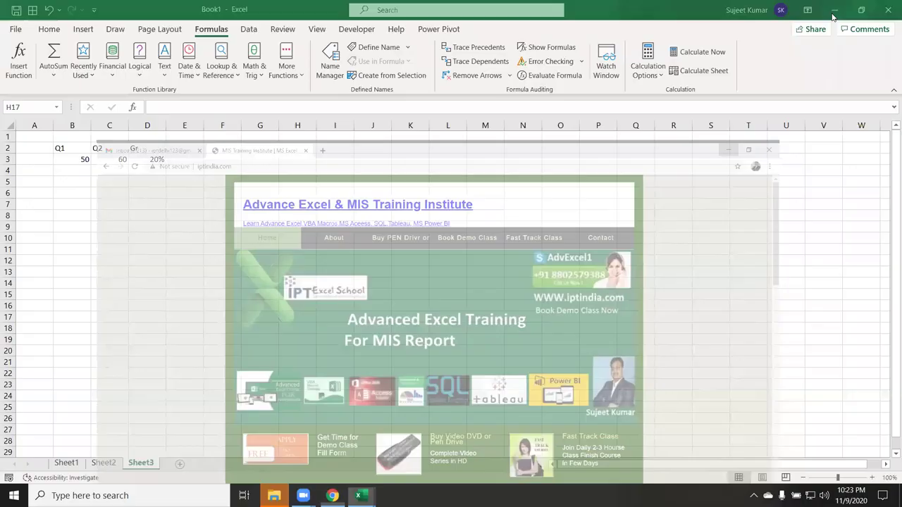
Minimize Chrome, select cell F6 in Book1, then minimize Excel to show the desktop.
left_click(839, 13)
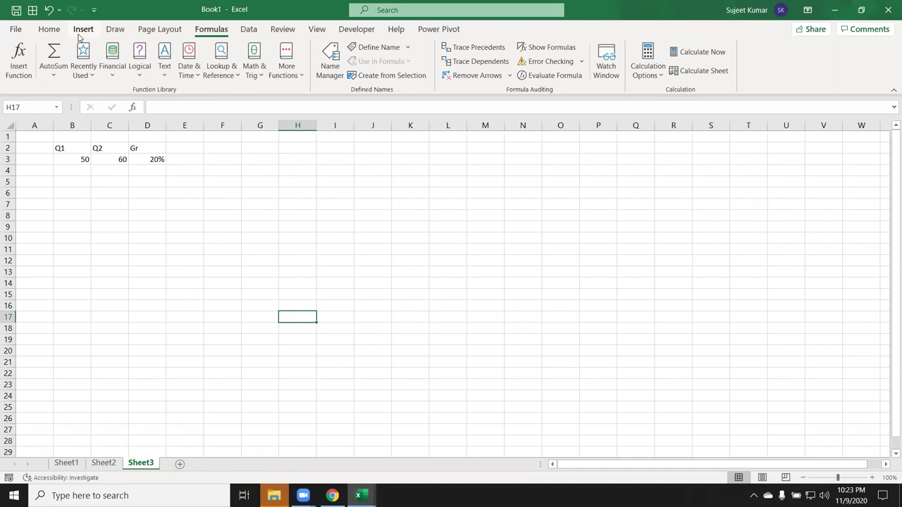
left_click(237, 197)
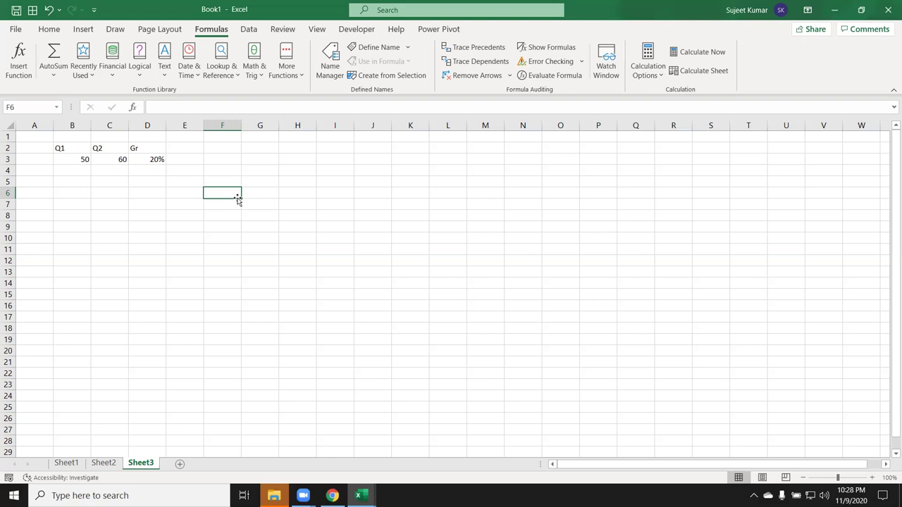
key("super+d")
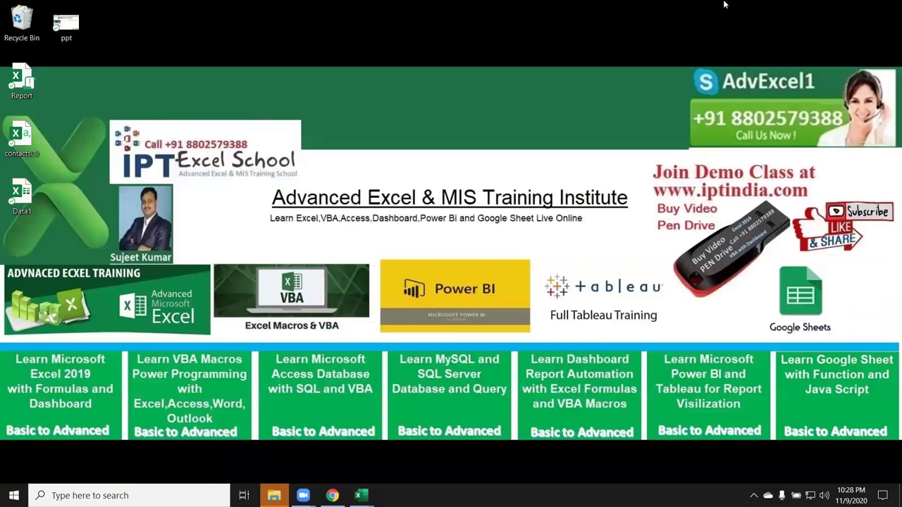